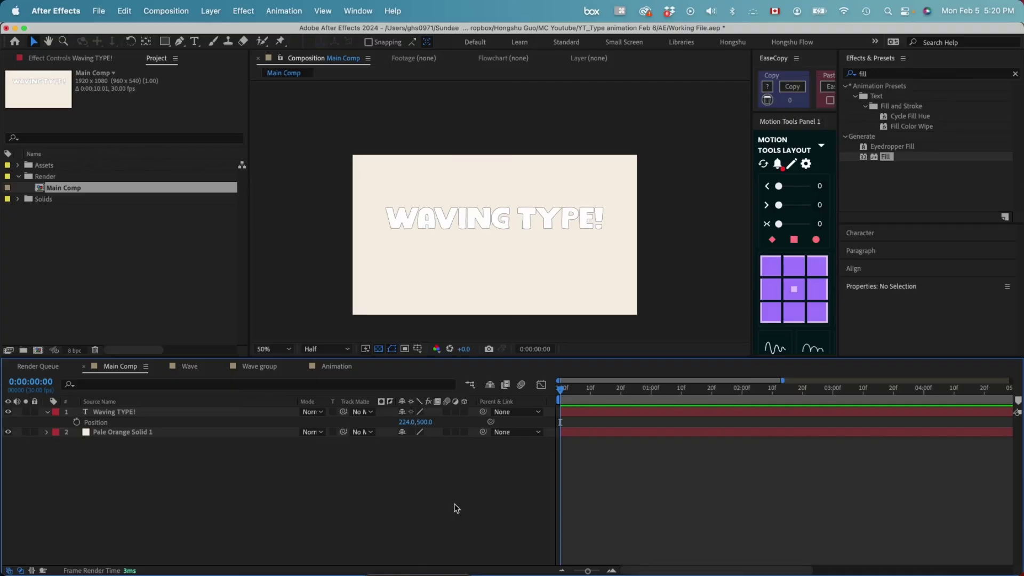
- Keyframe the Waving TYPE! layer's position at 0 seconds and set its Y position to about 729 at 1 second
{"action": "left_click", "coordinate": [120, 413]}
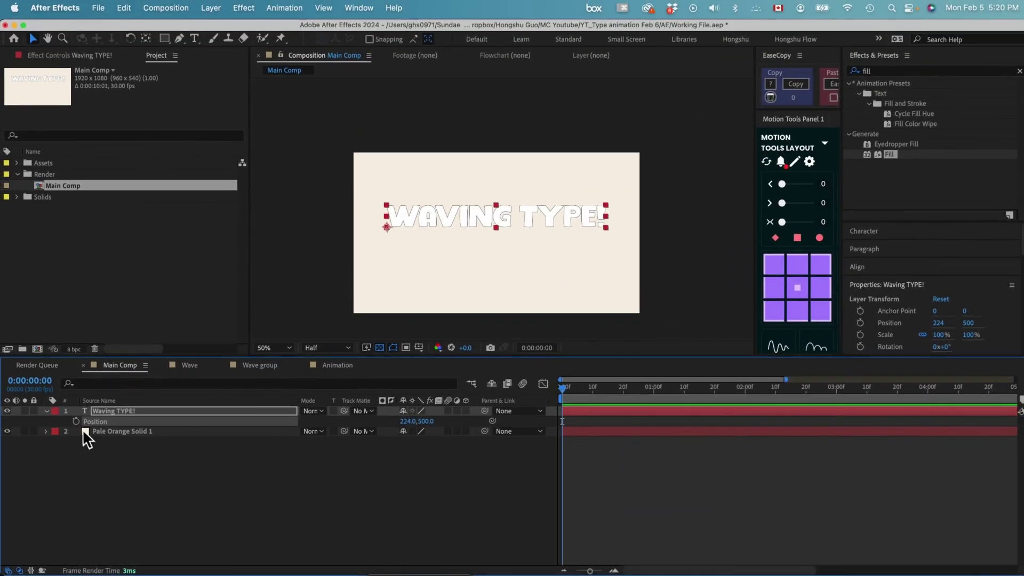
{"action": "key", "text": "alt+shift+p"}
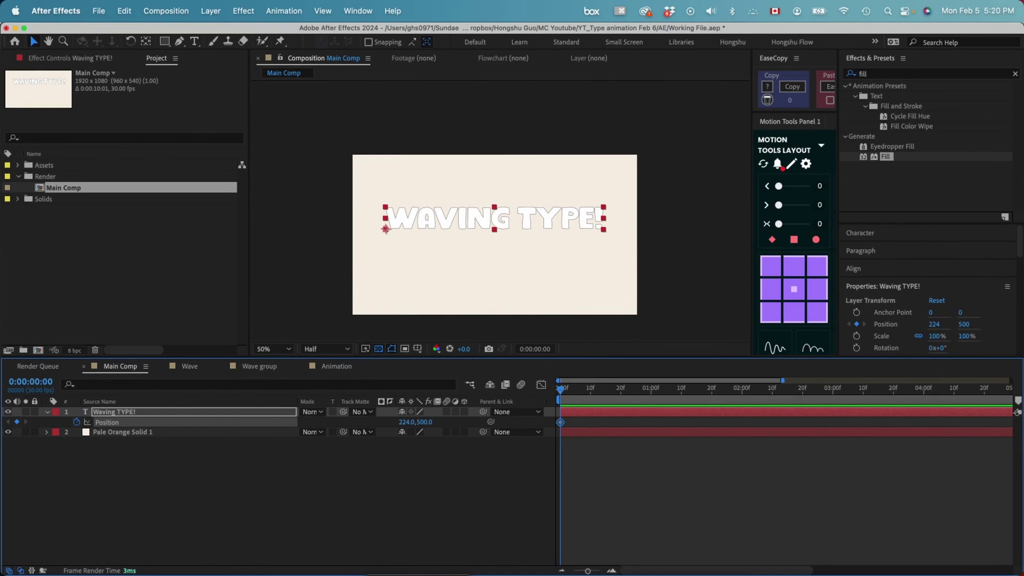
{"action": "key", "text": "super+shift+Right"}
{"action": "key", "text": "super+shift+Right"}
{"action": "key", "text": "super+shift+Right"}
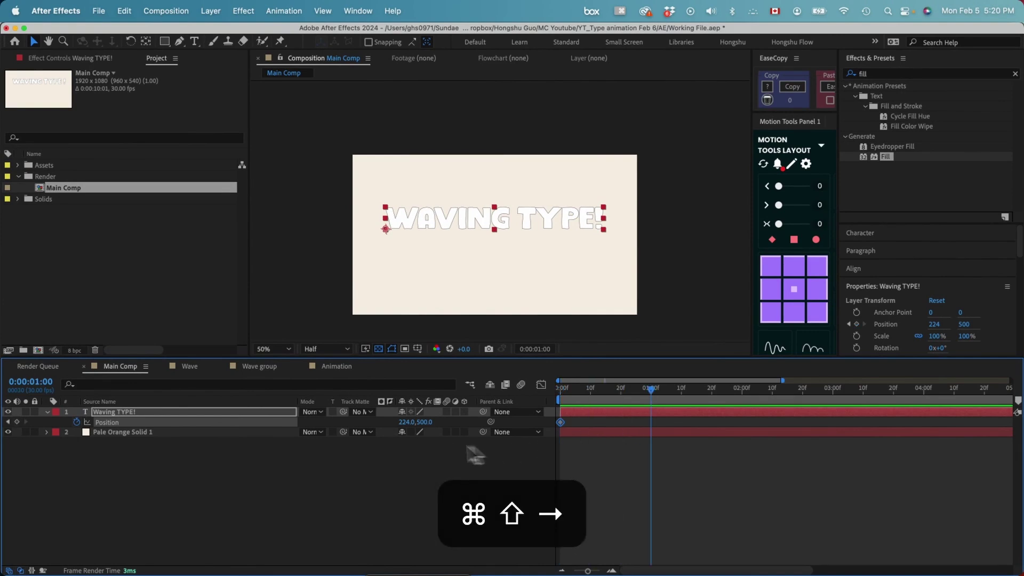
{"action": "left_click_drag", "start_coordinate": [425, 424], "coordinate": [563, 420]}
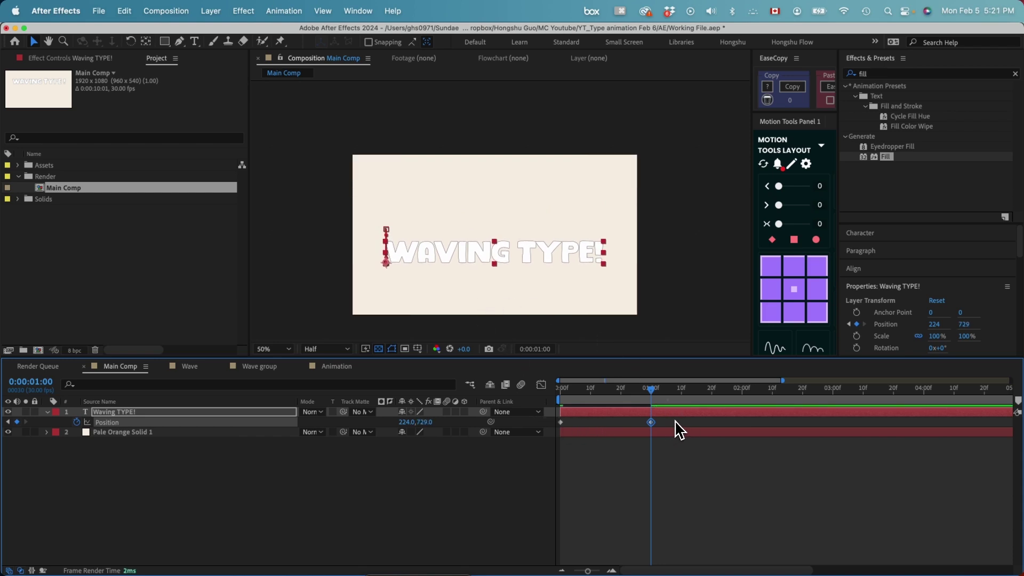
- Copy the starting position keyframe to 2 seconds and preview the up-and-down motion
{"action": "key", "text": "super+shift+Right"}
{"action": "key", "text": "super+shift+Right"}
{"action": "key", "text": "super+shift+Right"}
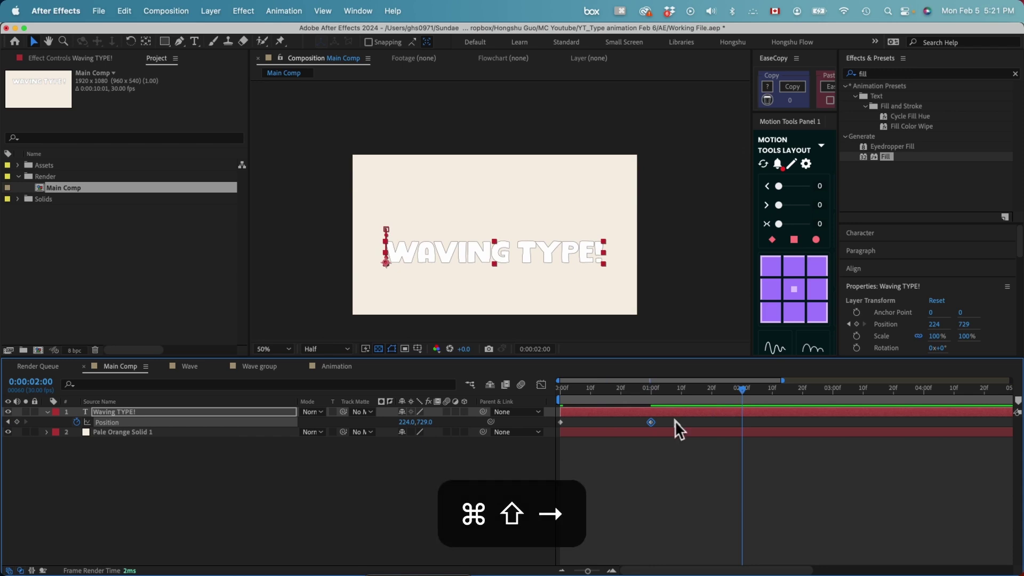
{"action": "left_click_drag", "start_coordinate": [619, 427], "coordinate": [528, 441]}
{"action": "key", "text": "super+v"}
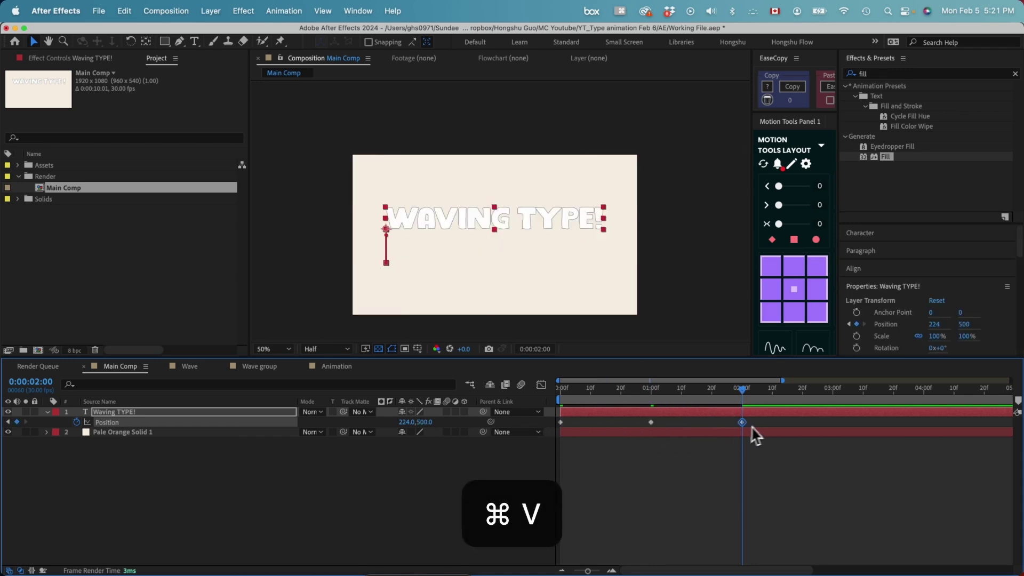
{"action": "left_click_drag", "start_coordinate": [676, 398], "coordinate": [566, 397]}
{"action": "key", "text": "space"}
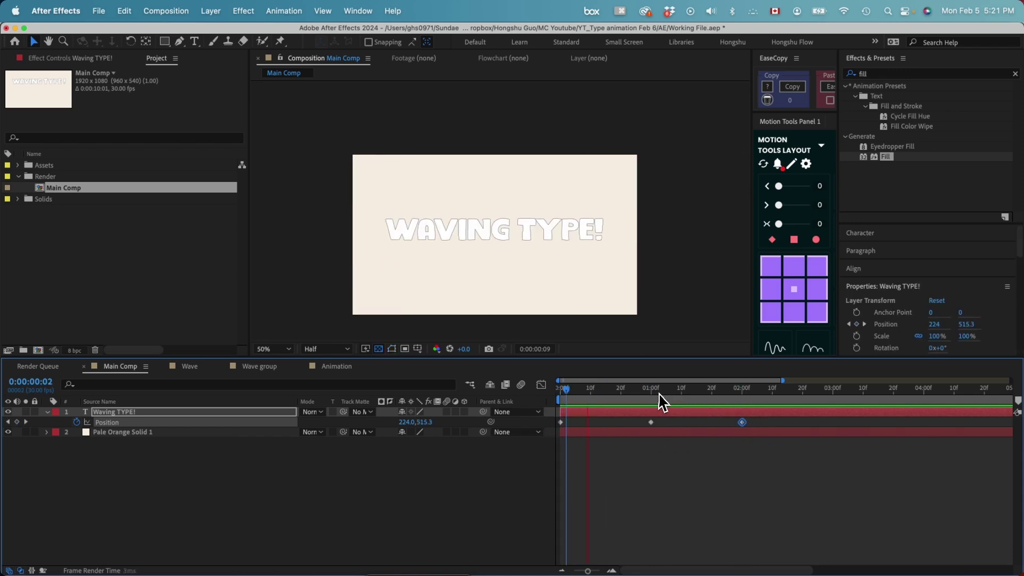
{"action": "key", "text": "space"}
- Set the incoming and outgoing velocity influence of all three position keyframes to 70% and preview the eased motion
{"action": "left_click_drag", "start_coordinate": [754, 424], "coordinate": [550, 441]}
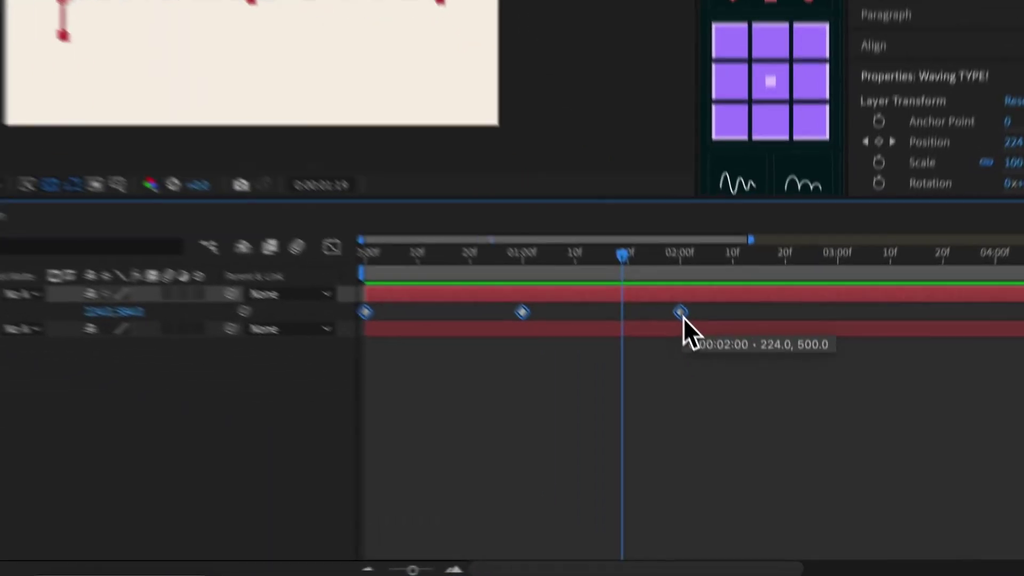
{"action": "right_click", "coordinate": [742, 423]}
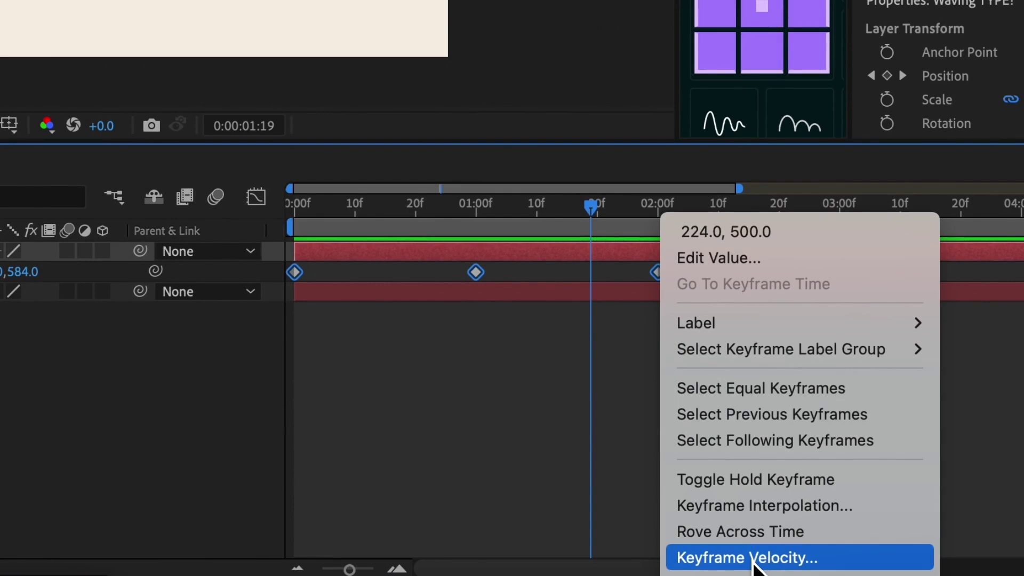
{"action": "left_click", "coordinate": [752, 558]}
{"action": "left_click", "coordinate": [309, 265]}
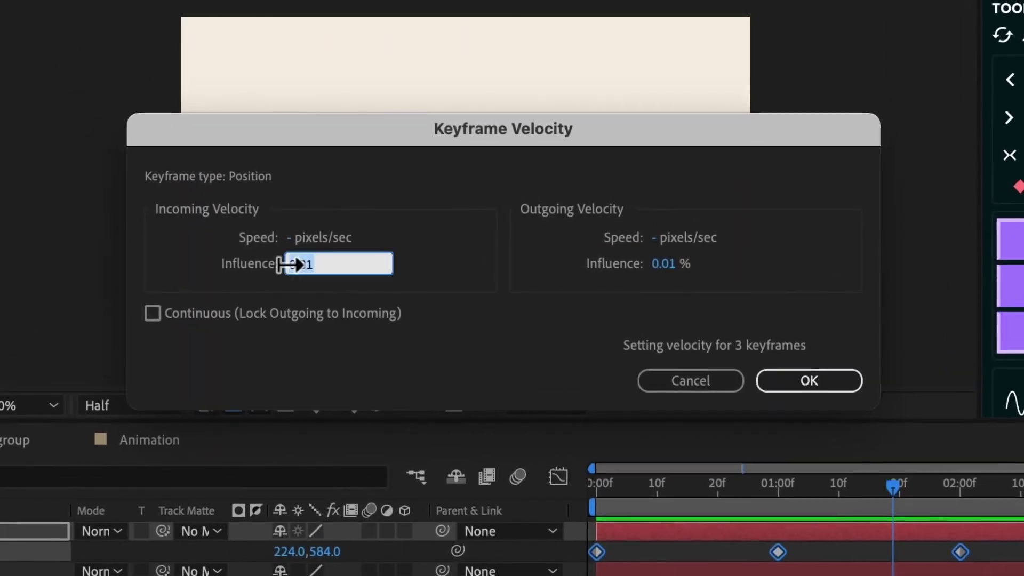
{"action": "type", "text": "70"}
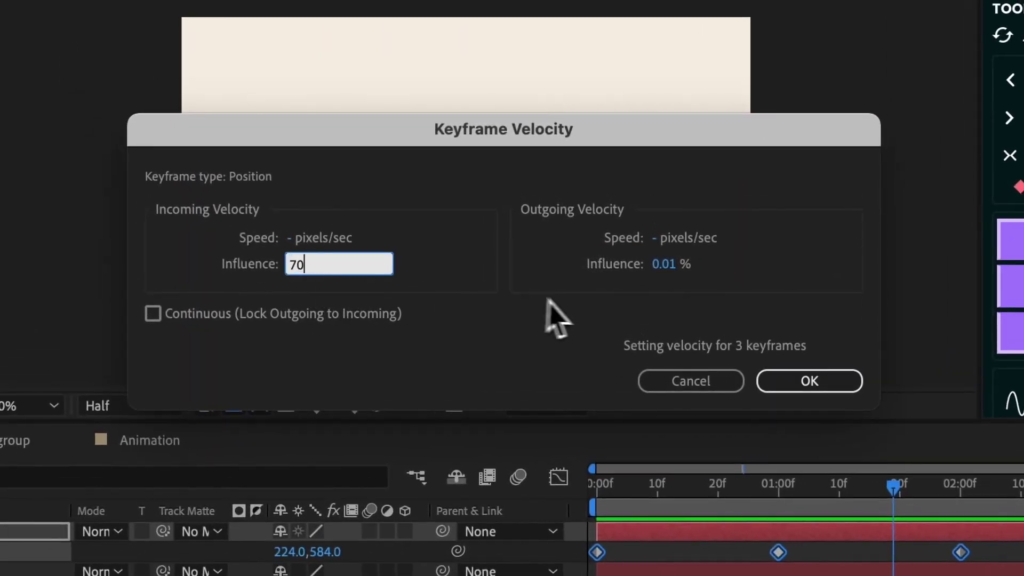
{"action": "left_click", "coordinate": [663, 265]}
{"action": "type", "text": "70"}
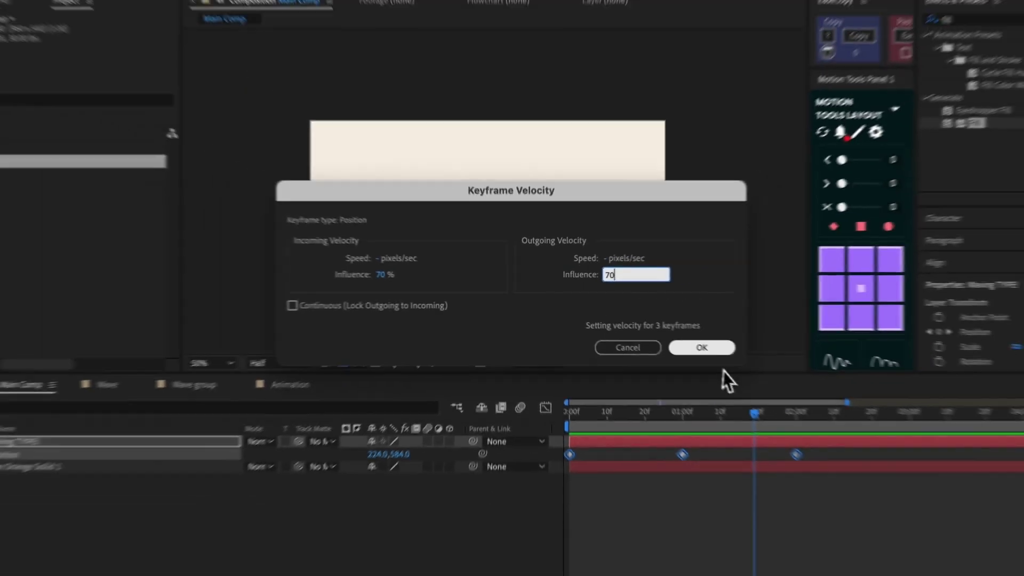
{"action": "left_click", "coordinate": [810, 381]}
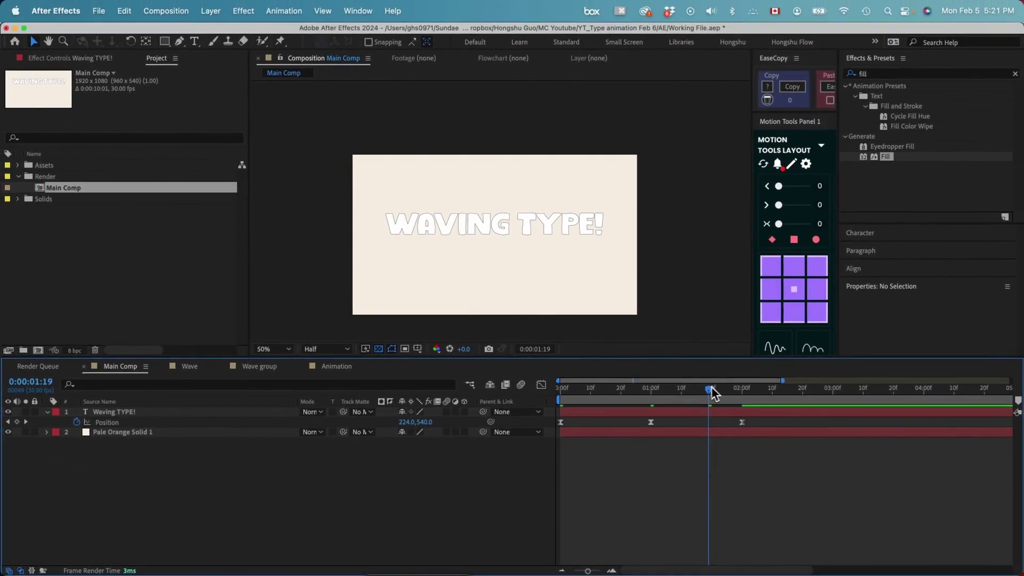
{"action": "left_click", "coordinate": [561, 390]}
{"action": "key", "text": "space"}
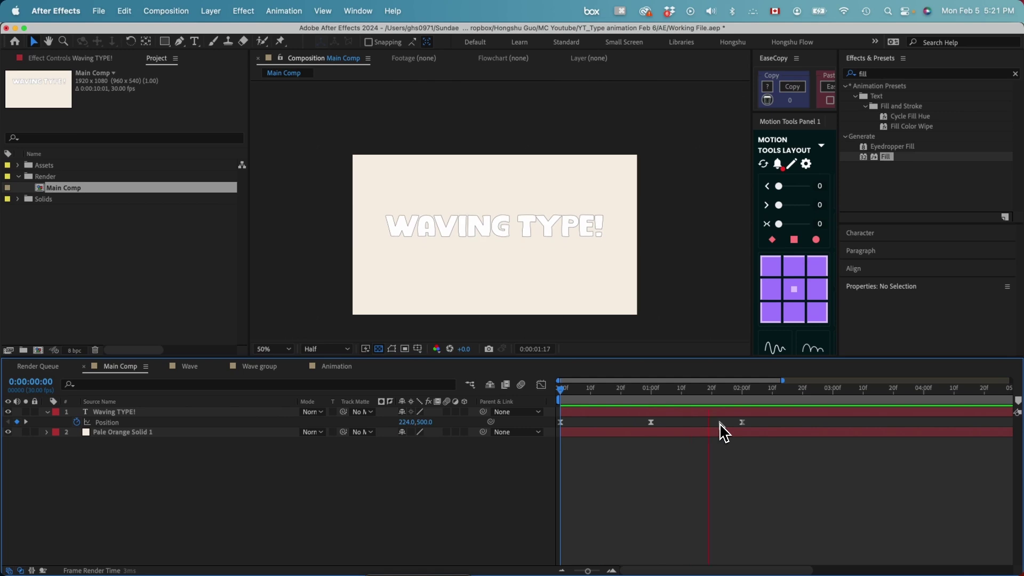
- Repeat the three eased position keyframes by pasting copies at 2 seconds and 4 seconds, and preview the looped motion
{"action": "left_click", "coordinate": [743, 423]}
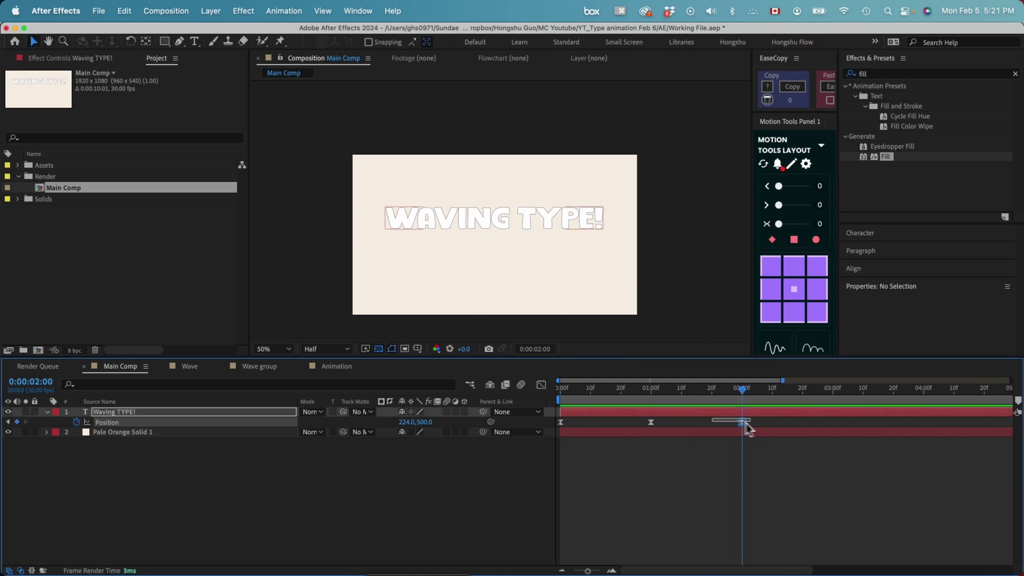
{"action": "left_click_drag", "start_coordinate": [526, 431], "coordinate": [553, 430]}
{"action": "key", "text": "super+c"}
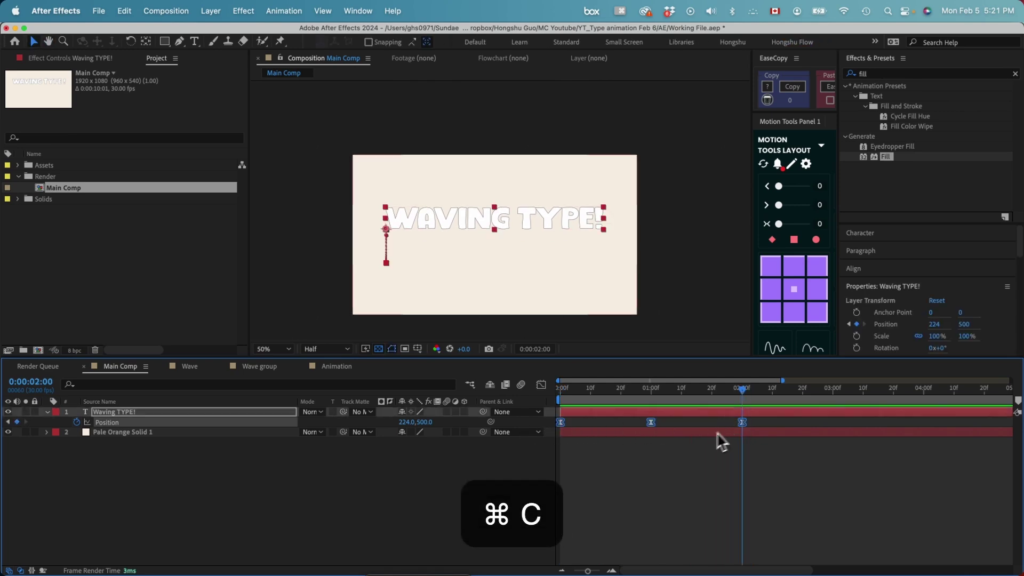
{"action": "key", "text": "super+v"}
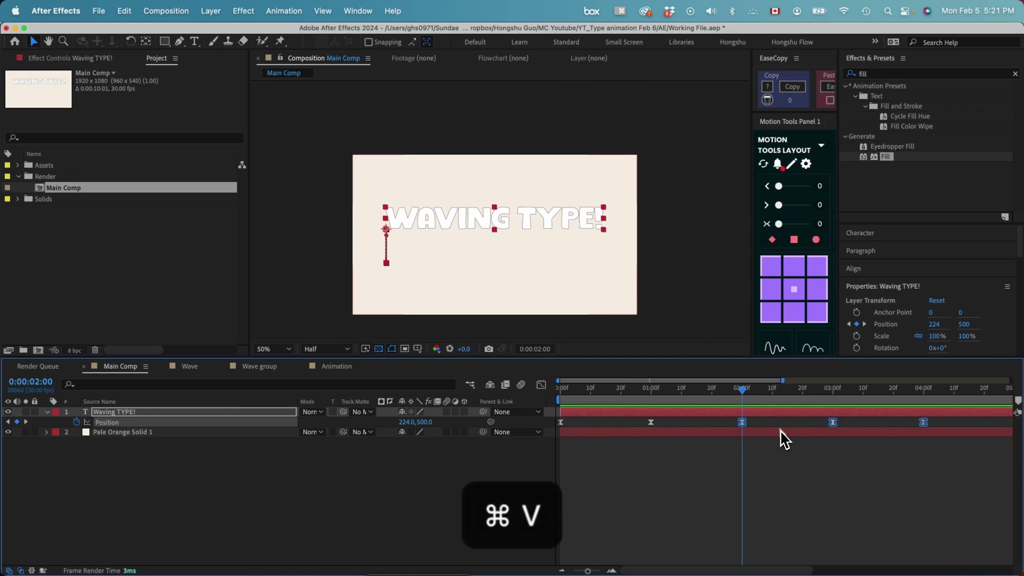
{"action": "left_click_drag", "start_coordinate": [588, 571], "coordinate": [580, 570]}
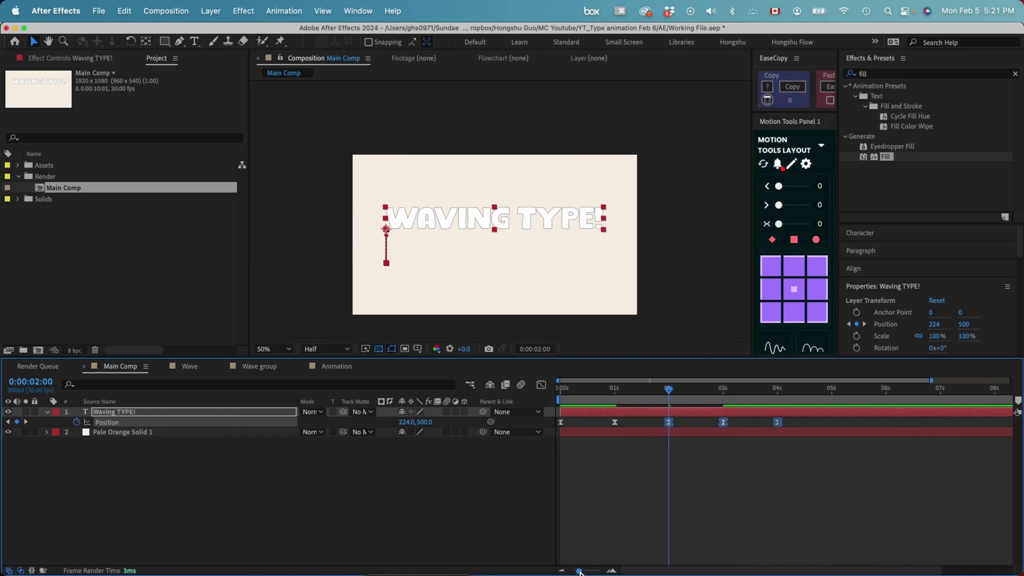
{"action": "key", "text": "super+v"}
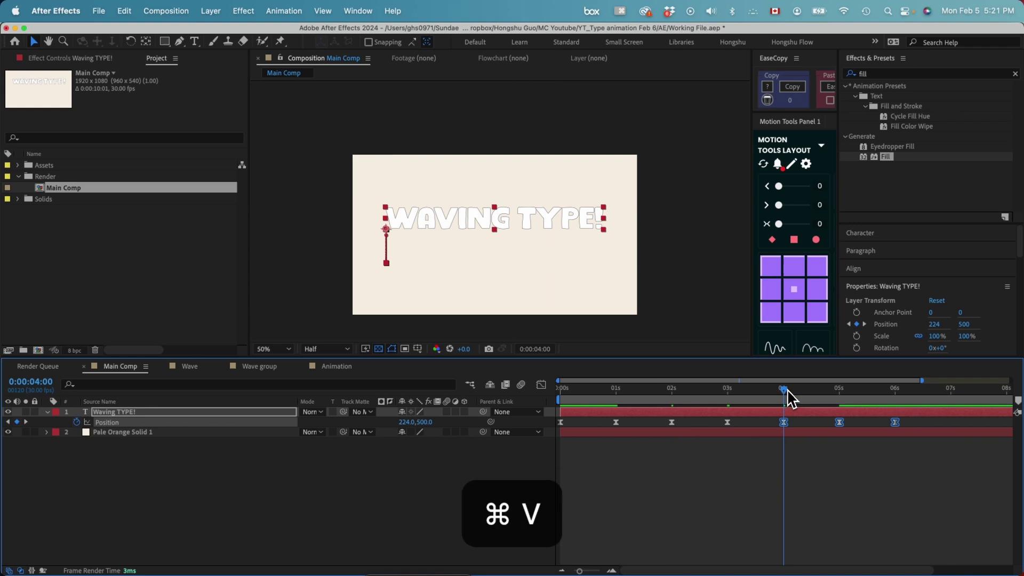
{"action": "key", "text": "Home"}
{"action": "key", "text": "space"}
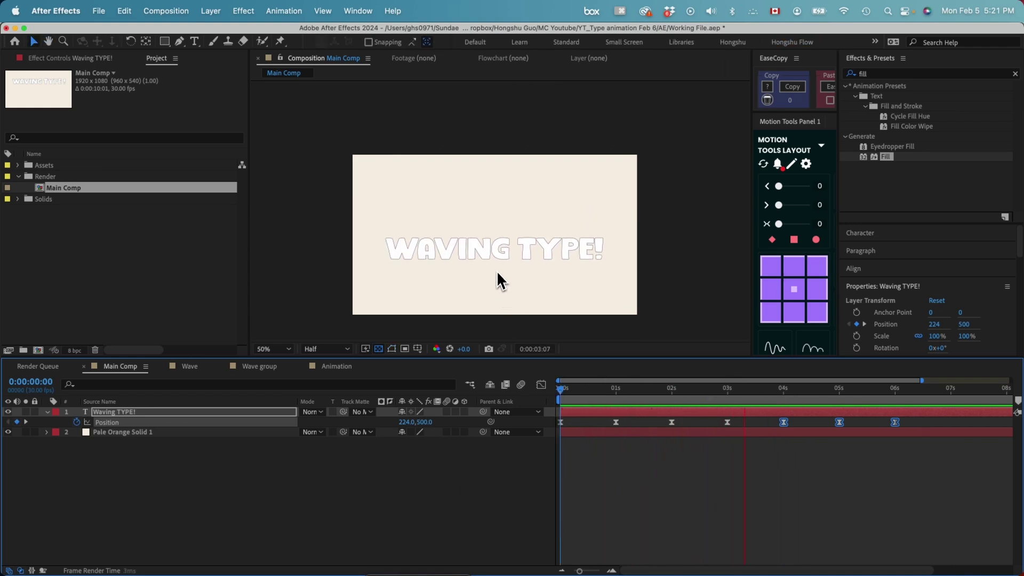
- Decompose the Waving TYPE! layer into characters with the DecomposeText script, keeping original positions using expressions, and collapse the resulting layers
{"action": "left_click", "coordinate": [635, 470]}
{"action": "left_click", "coordinate": [128, 420]}
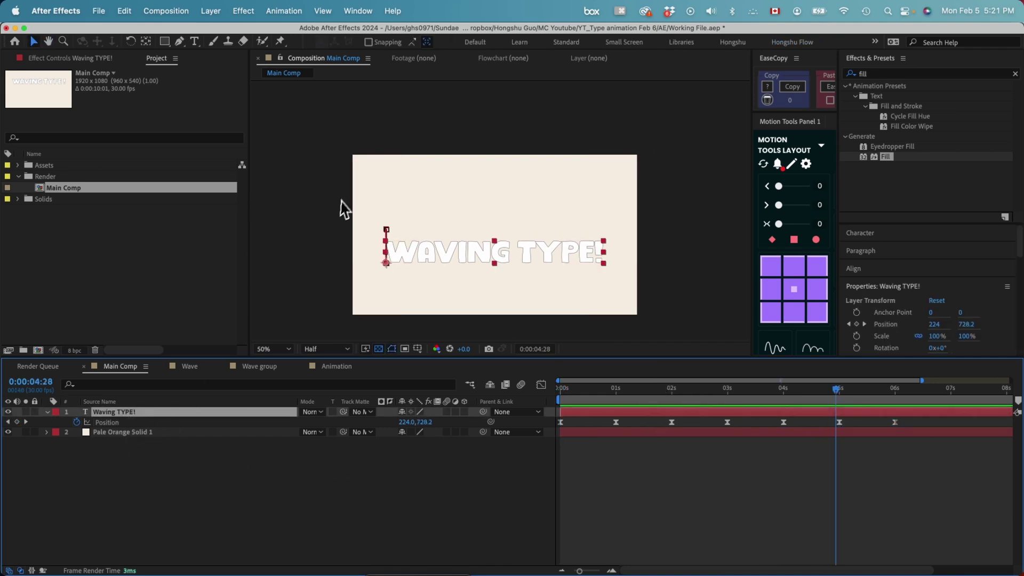
{"action": "left_click", "coordinate": [358, 11]}
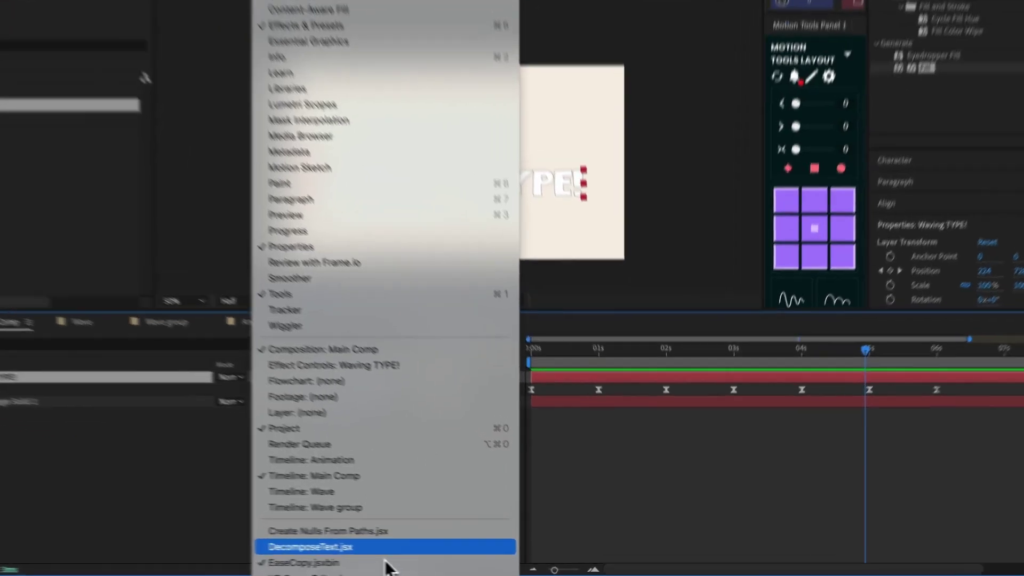
{"action": "left_click", "coordinate": [386, 554]}
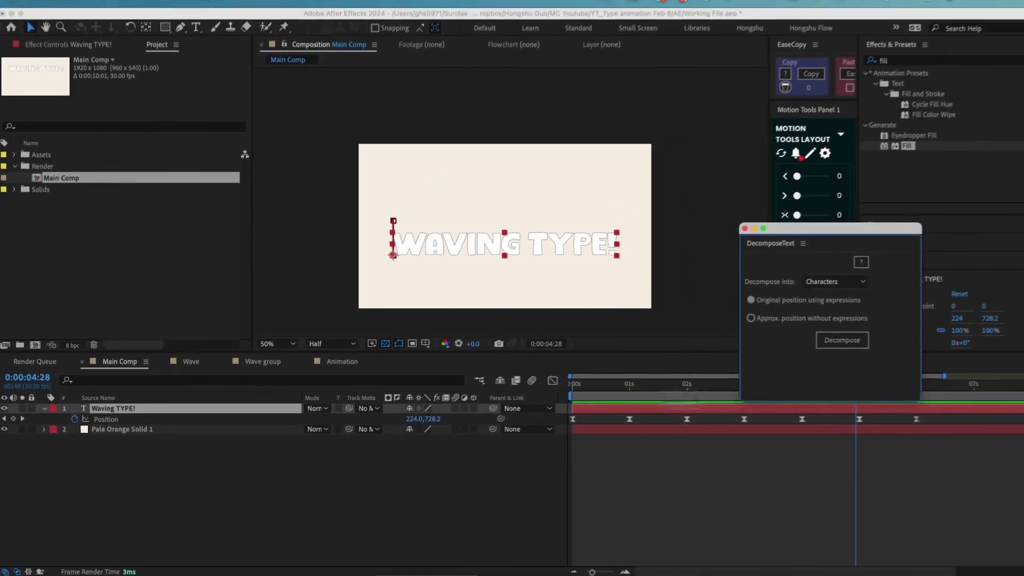
{"action": "left_click", "coordinate": [825, 359]}
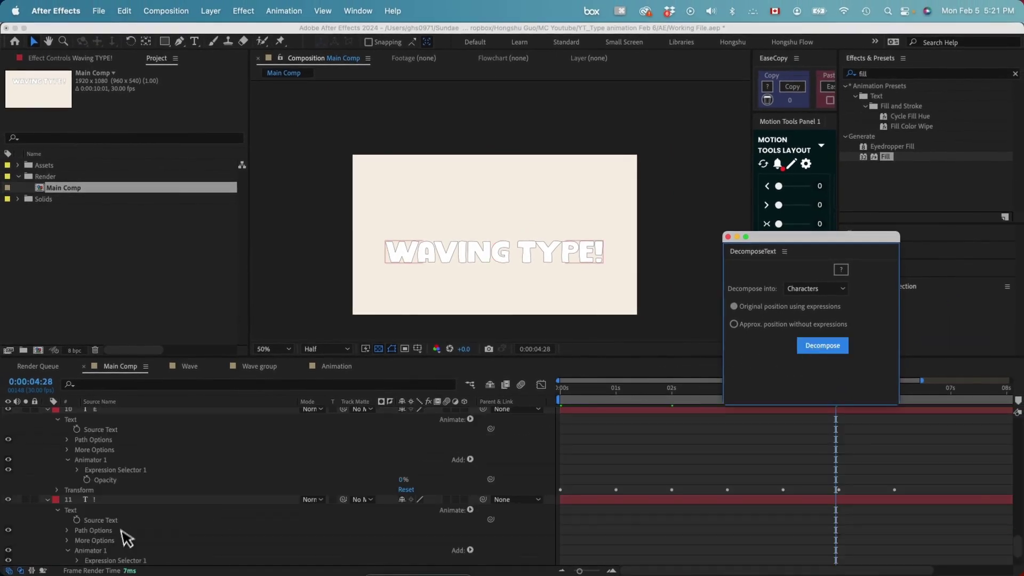
{"action": "key", "text": "super+a"}
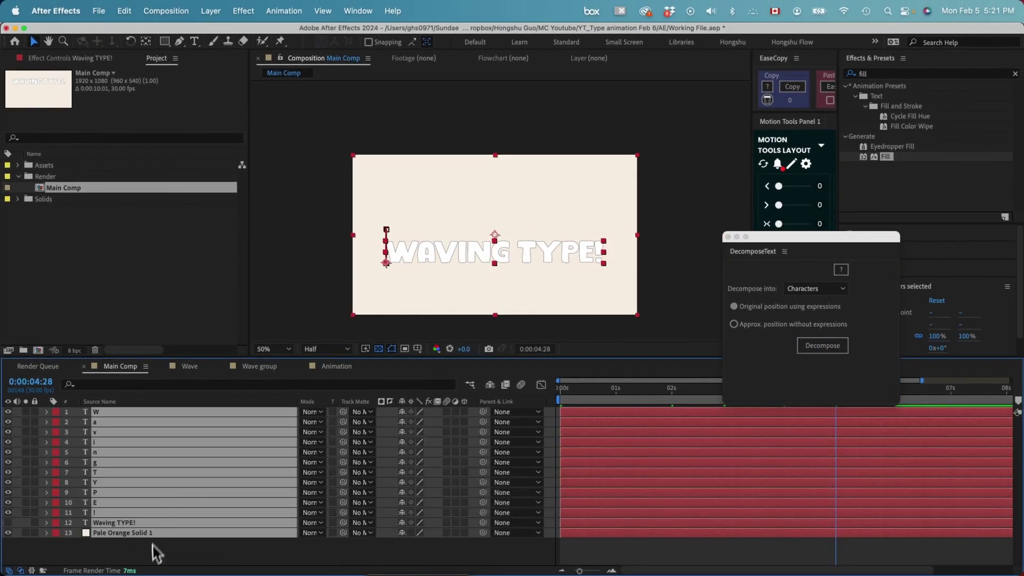
{"action": "left_click", "coordinate": [142, 553]}
{"action": "left_click", "coordinate": [101, 514]}
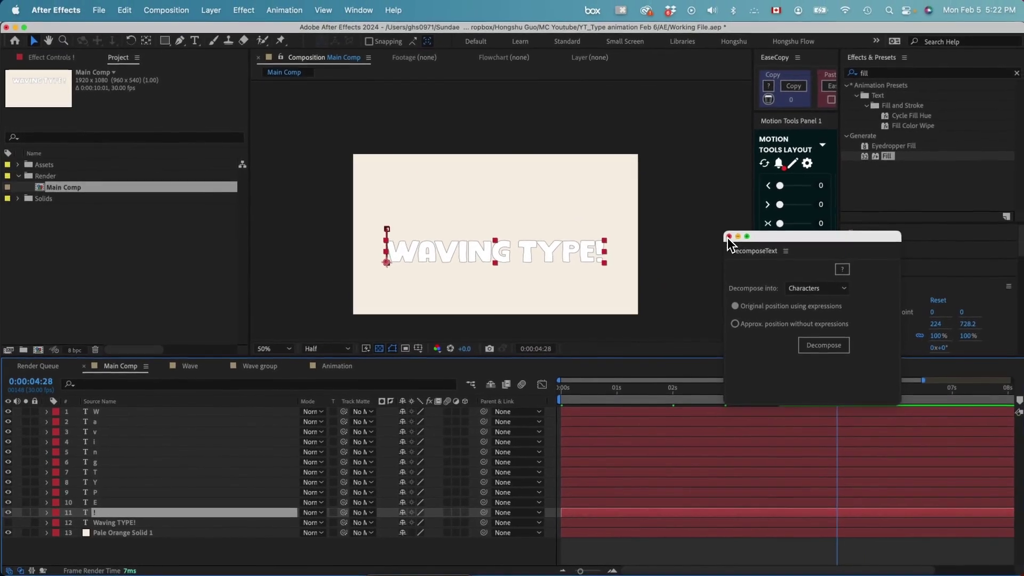
{"action": "left_click", "coordinate": [885, 173]}
- Hide the original Waving TYPE! layer as shy and reveal the Position property of all the letter layers
{"action": "left_click", "coordinate": [213, 524]}
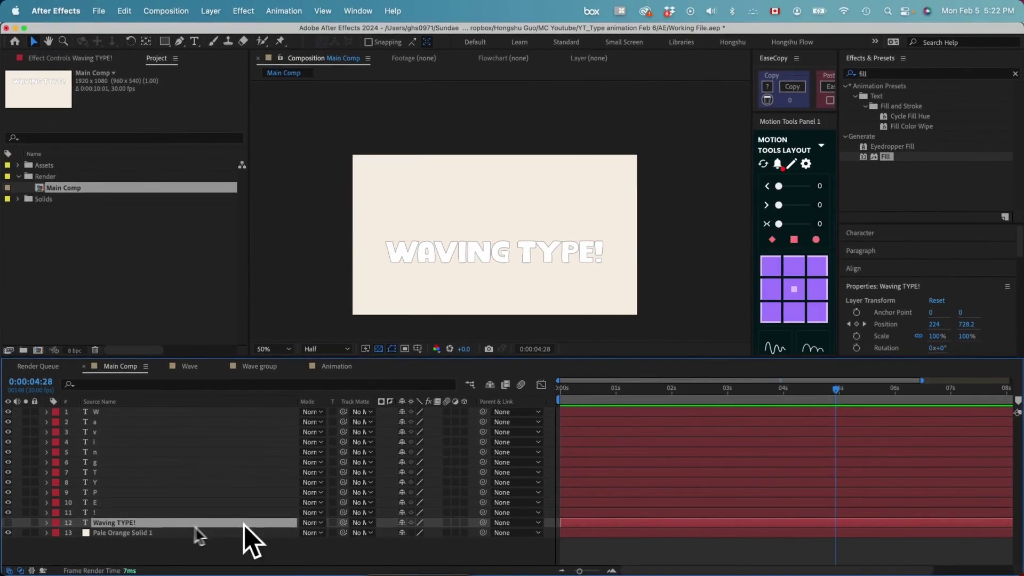
{"action": "left_click", "coordinate": [490, 385]}
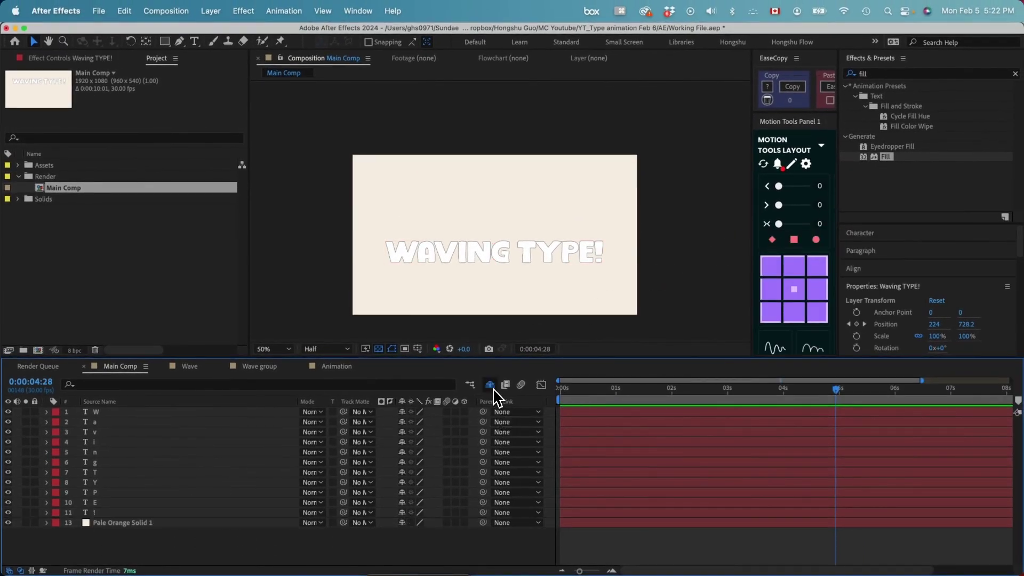
{"action": "left_click", "coordinate": [130, 411]}
{"action": "left_click", "coordinate": [80, 513]}
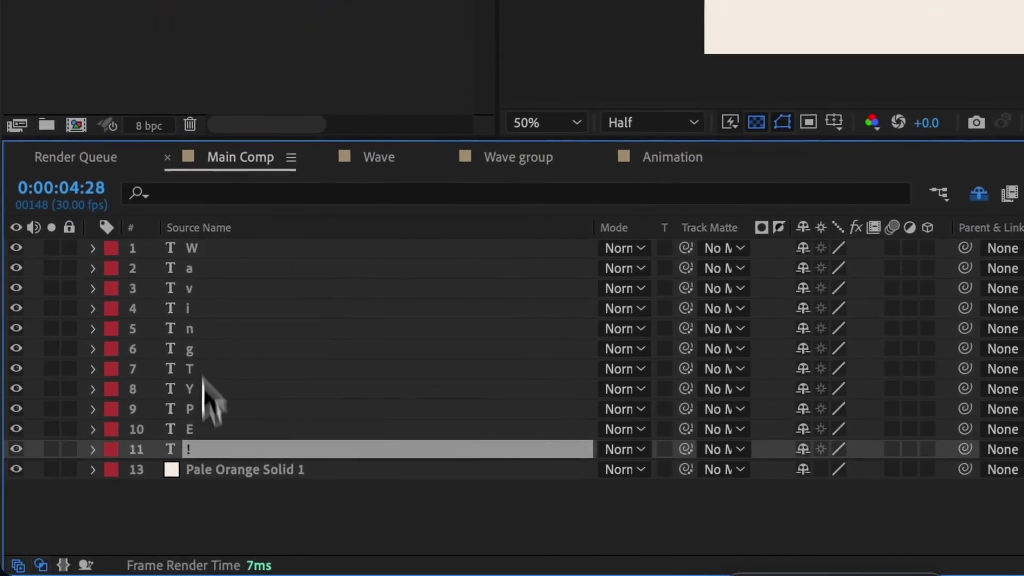
{"action": "left_click", "coordinate": [100, 415], "text": "shift"}
{"action": "key", "text": "p"}
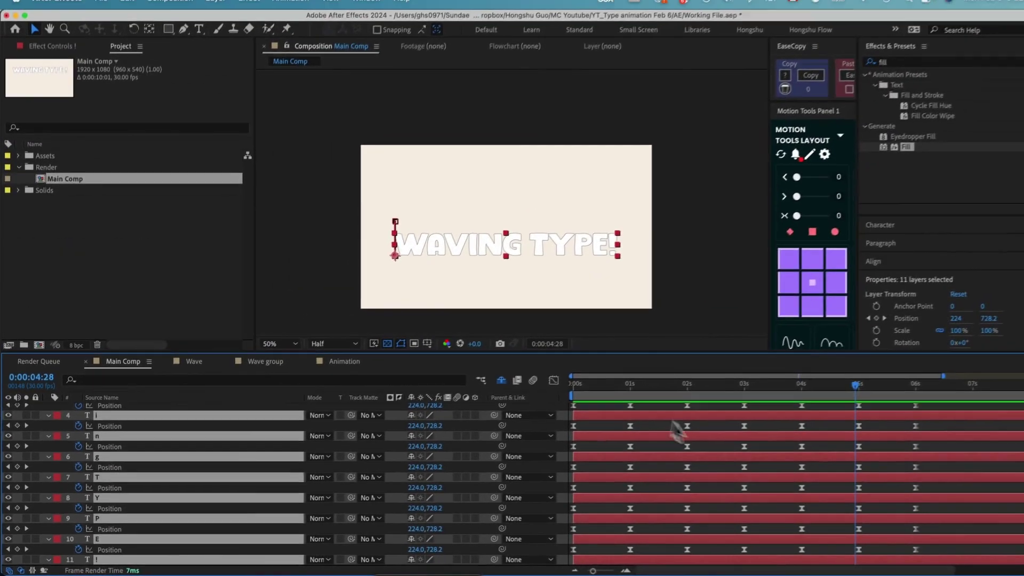
- Tighten the letter spacing by shifting all Position keyframes of the a and v layers left to X 192 and 164
{"action": "left_click_drag", "start_coordinate": [566, 246], "coordinate": [585, 275]}
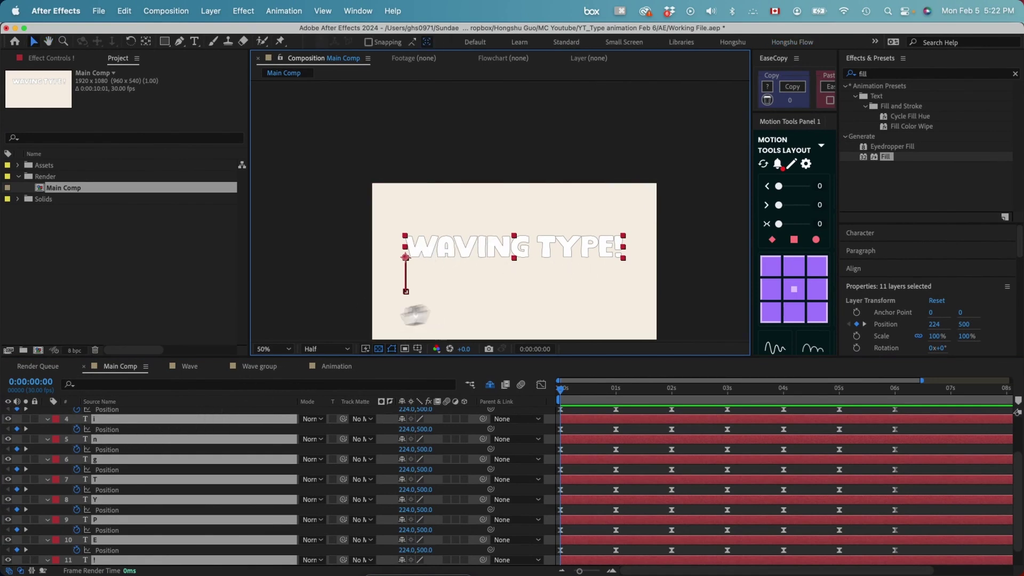
{"action": "left_click", "coordinate": [60, 432]}
{"action": "scroll", "coordinate": [159, 424], "scroll_direction": "up", "scroll_amount": 1}
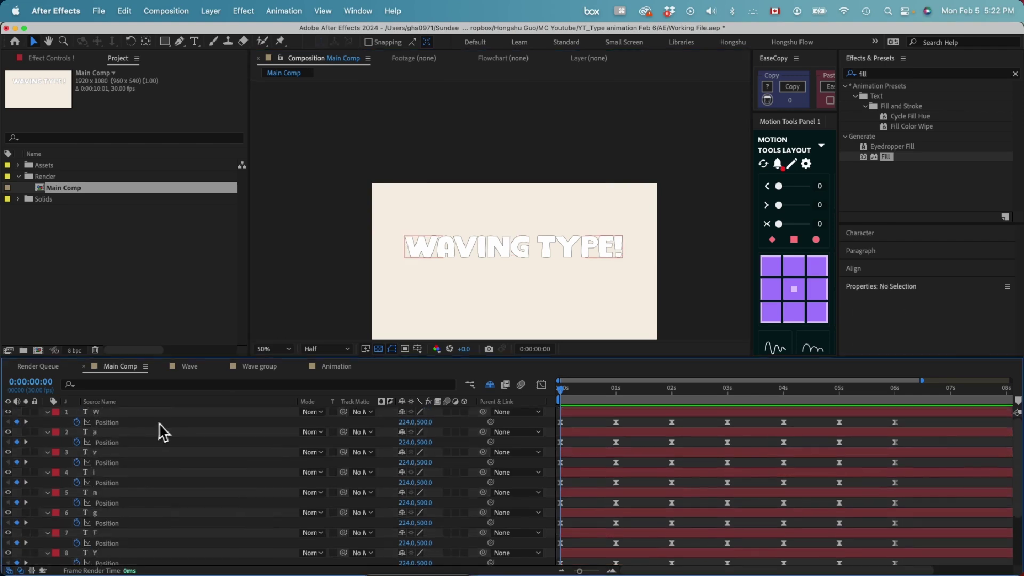
{"action": "scroll", "coordinate": [131, 431], "scroll_direction": "down", "scroll_amount": 2}
{"action": "scroll", "coordinate": [114, 446], "scroll_direction": "up", "scroll_amount": 1}
{"action": "scroll", "coordinate": [117, 455], "scroll_direction": "up", "scroll_amount": 3}
{"action": "left_click", "coordinate": [107, 443]}
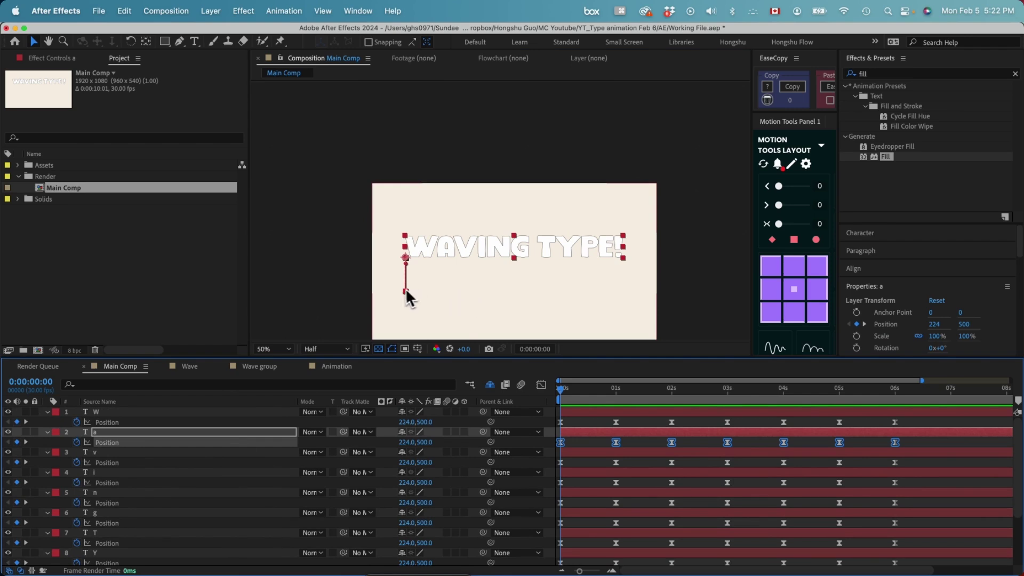
{"action": "left_click_drag", "start_coordinate": [406, 291], "coordinate": [400, 293]}
{"action": "left_click", "coordinate": [107, 462]}
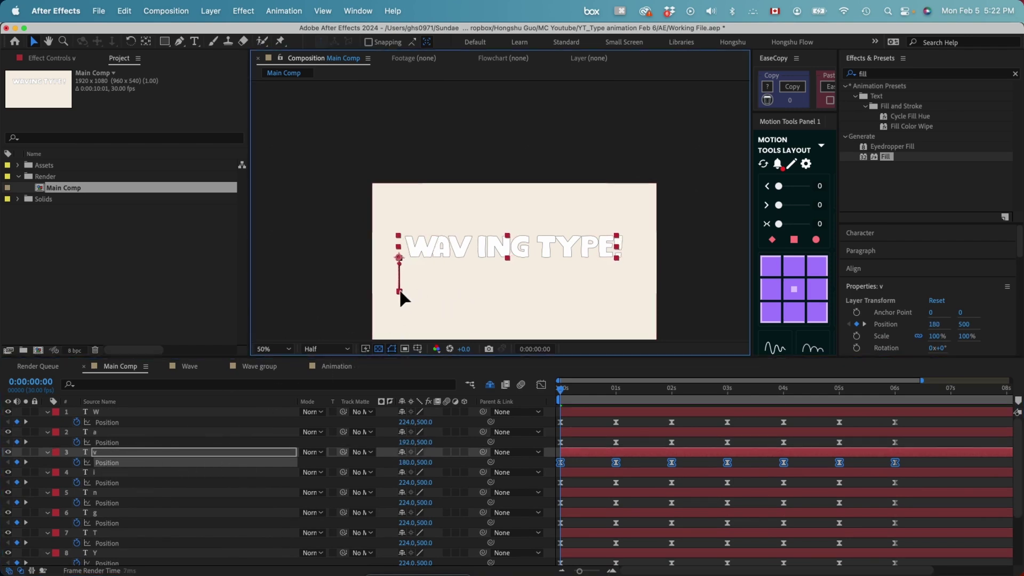
- Shift all Position keyframes of the i, n and g layers left to X 124, 88 and 56, closing the gaps
{"action": "left_click", "coordinate": [108, 483]}
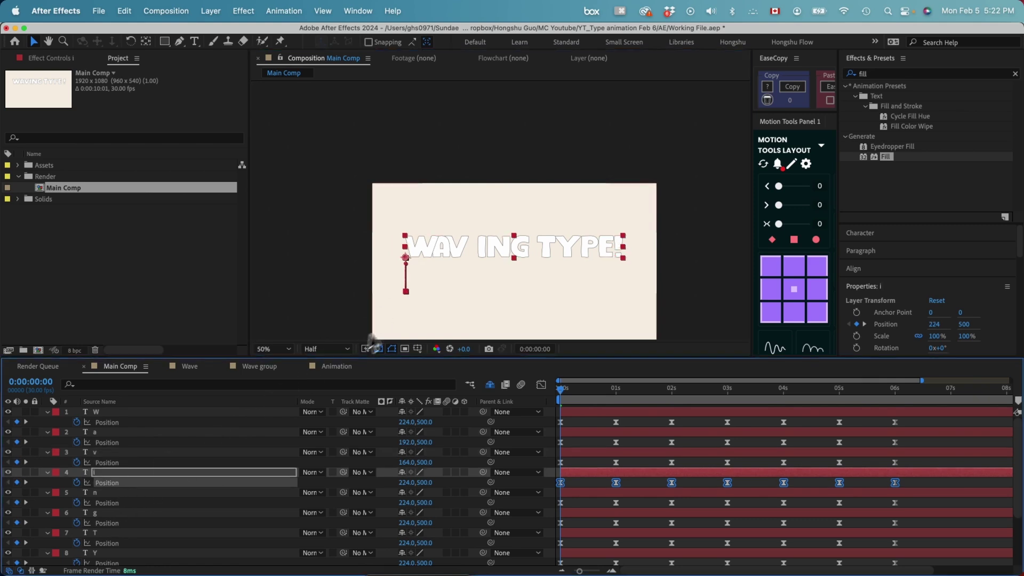
{"action": "mouse_move", "coordinate": [406, 300]}
{"action": "left_mouse_down"}
{"action": "mouse_move", "coordinate": [392, 294]}
{"action": "mouse_move", "coordinate": [401, 291]}
{"action": "left_mouse_up"}
{"action": "left_click", "coordinate": [109, 503]}
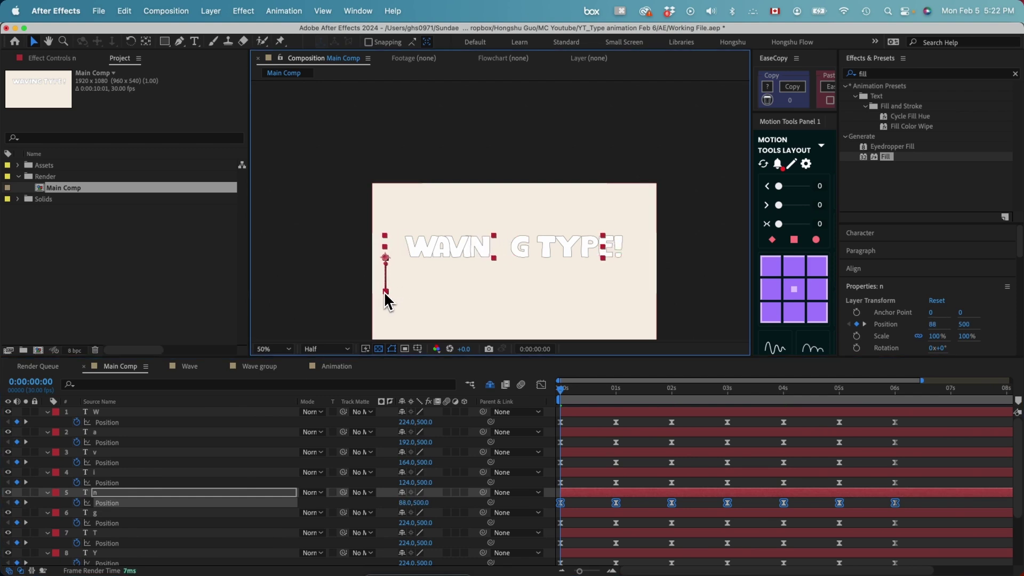
{"action": "left_click", "coordinate": [109, 524]}
- Shift all Position keyframes of the T, Y and P layers left to X 68, 40 and 12
{"action": "left_click", "coordinate": [109, 544]}
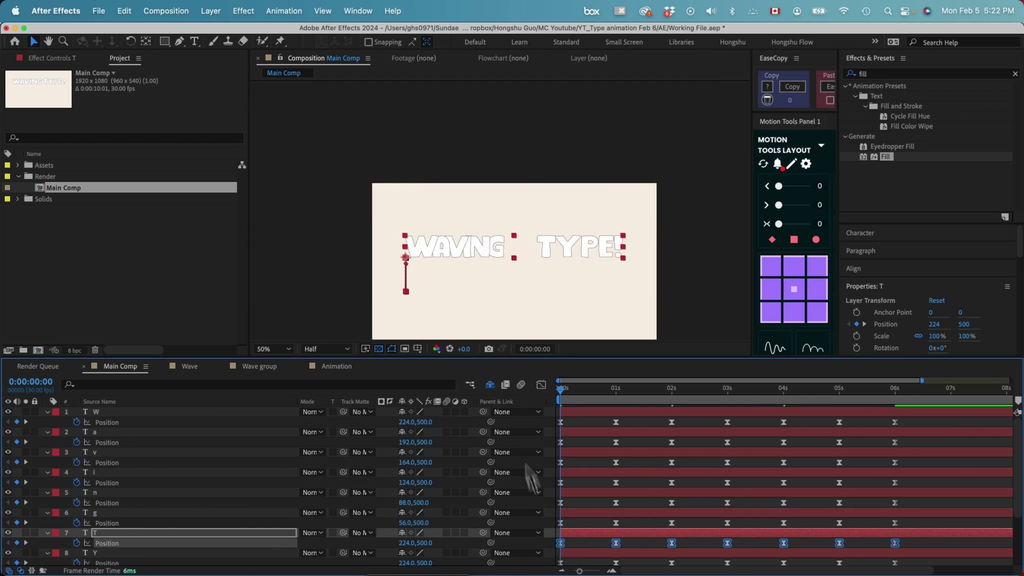
{"action": "left_click_drag", "start_coordinate": [408, 304], "coordinate": [385, 304]}
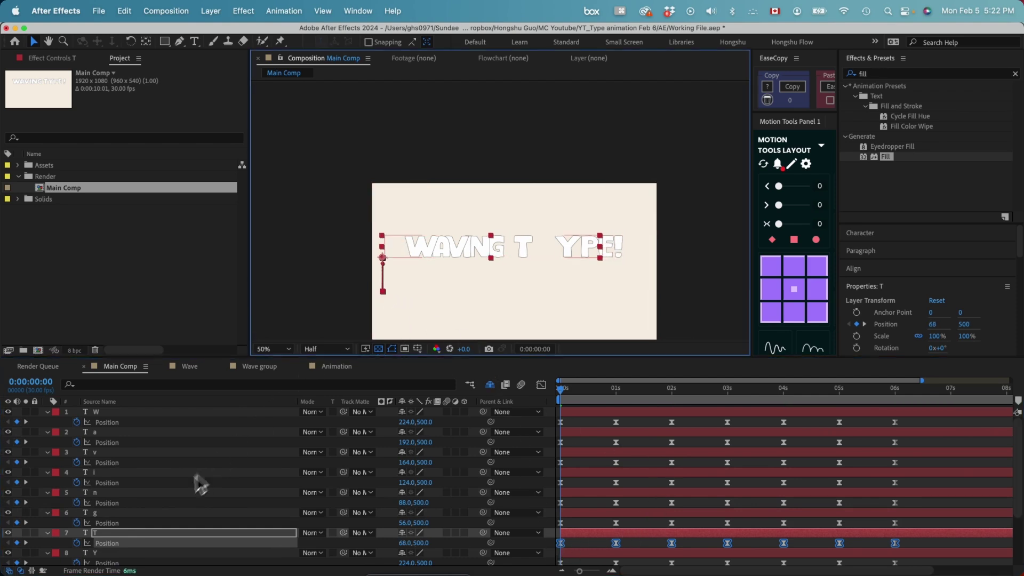
{"action": "scroll", "coordinate": [161, 524], "scroll_direction": "down", "scroll_amount": 3}
{"action": "left_click", "coordinate": [106, 511]}
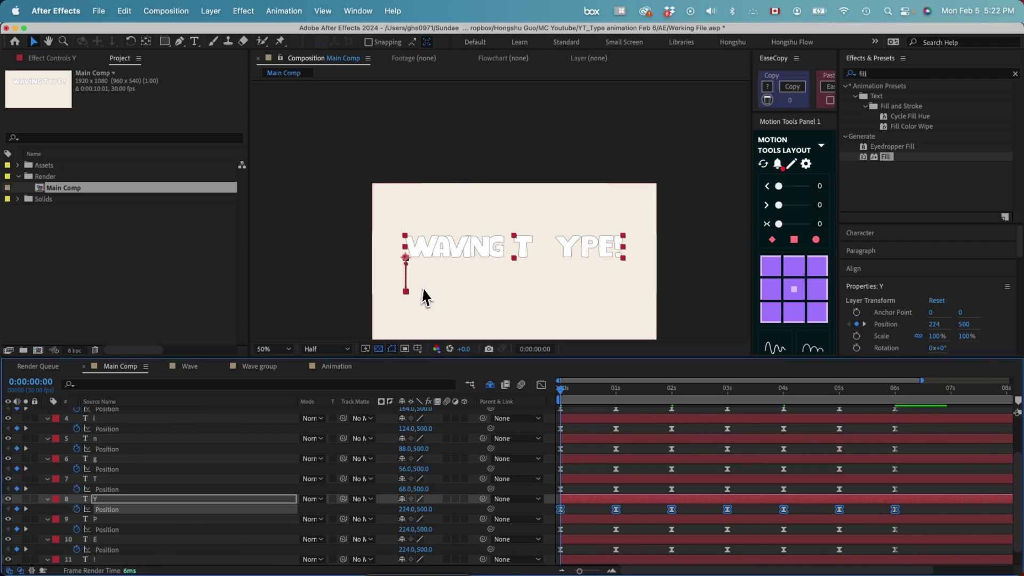
{"action": "left_click_drag", "start_coordinate": [405, 290], "coordinate": [375, 299]}
{"action": "left_click", "coordinate": [106, 530]}
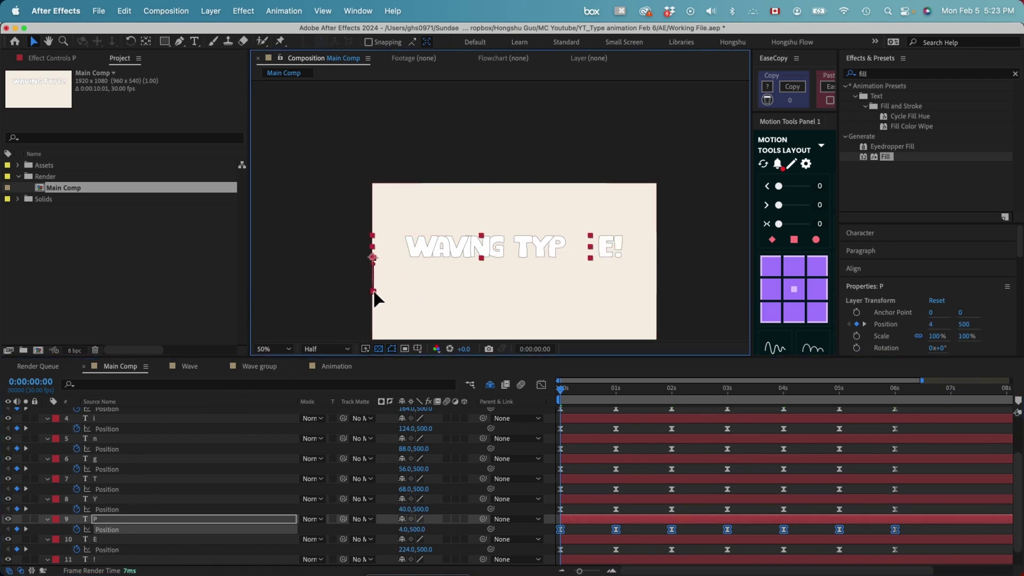
- Shift all Position keyframes of the E and exclamation mark layers left to X -16 and -4
{"action": "left_click", "coordinate": [120, 550]}
{"action": "left_click_drag", "start_coordinate": [407, 300], "coordinate": [383, 297]}
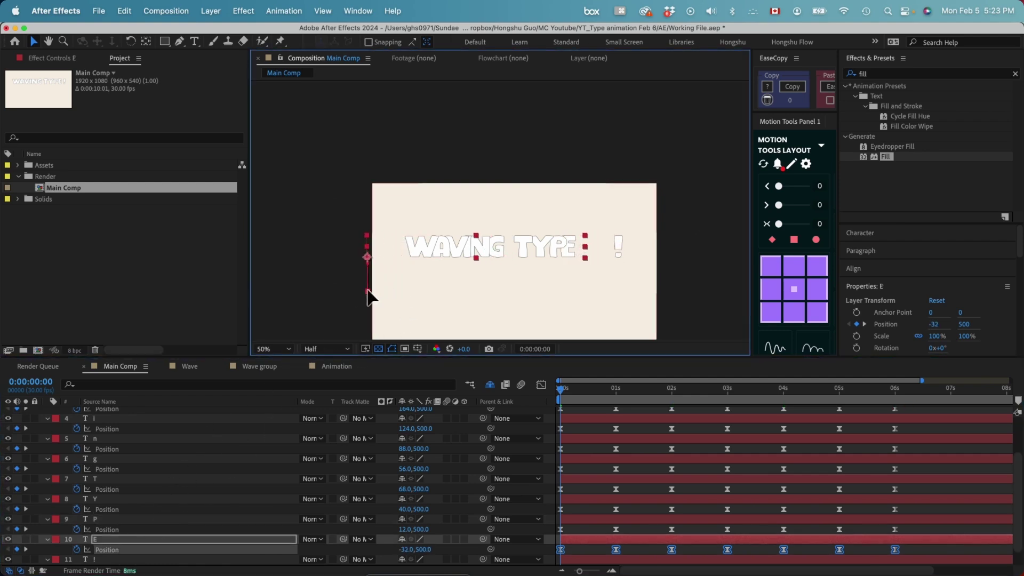
{"action": "scroll", "coordinate": [110, 568], "scroll_direction": "down", "scroll_amount": 1}
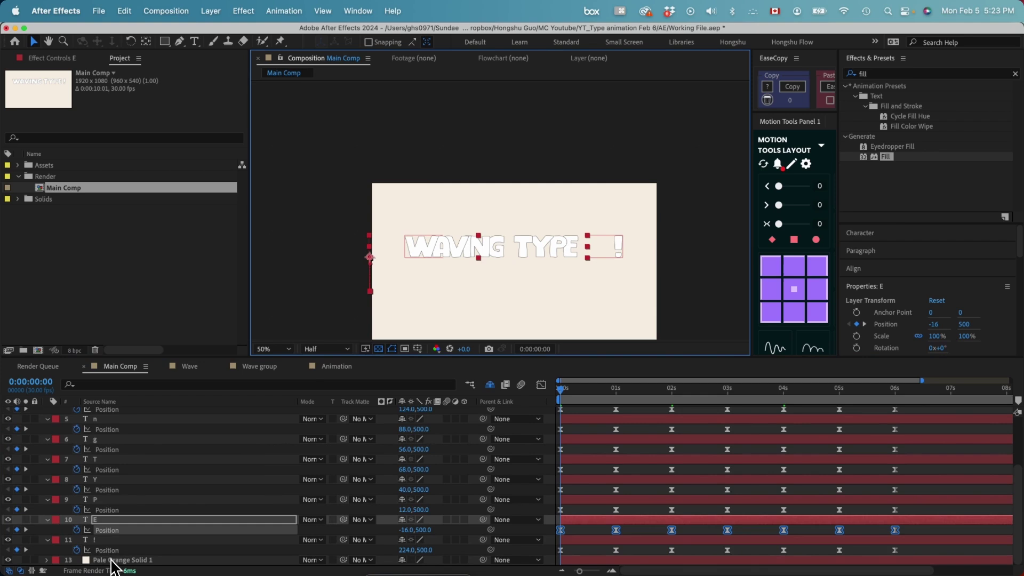
{"action": "left_click", "coordinate": [116, 550]}
{"action": "left_click_drag", "start_coordinate": [406, 298], "coordinate": [392, 300]}
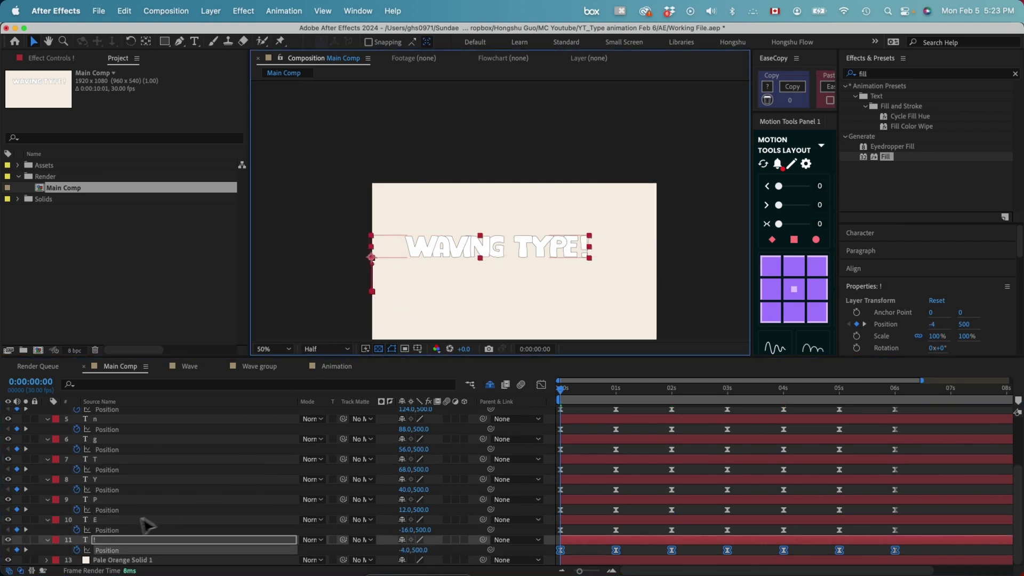
- Preview the motion of the tightened letters and return the playhead to the start of the composition
{"action": "left_click", "coordinate": [931, 449]}
{"action": "key", "text": "space"}
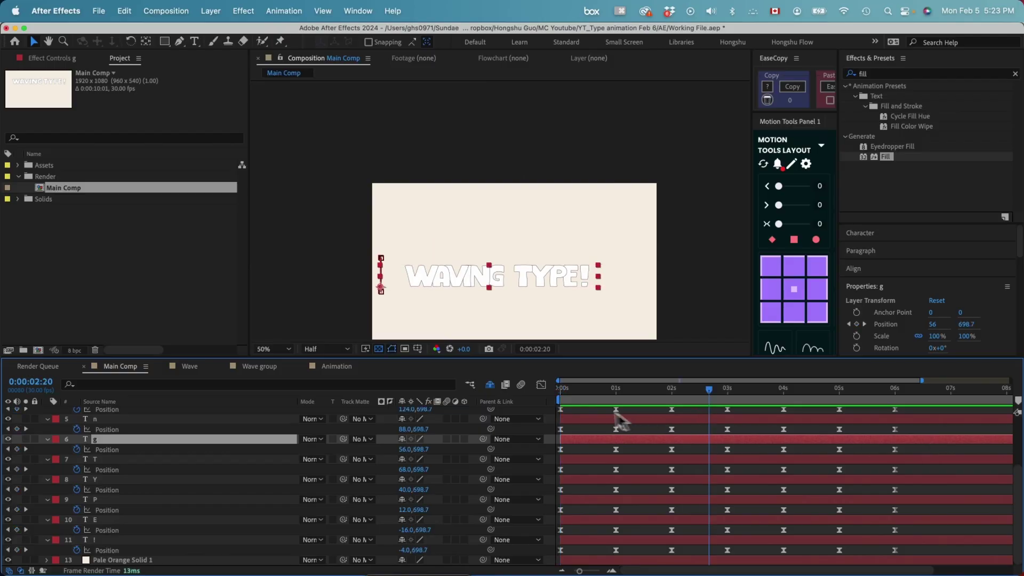
{"action": "left_click", "coordinate": [556, 396]}
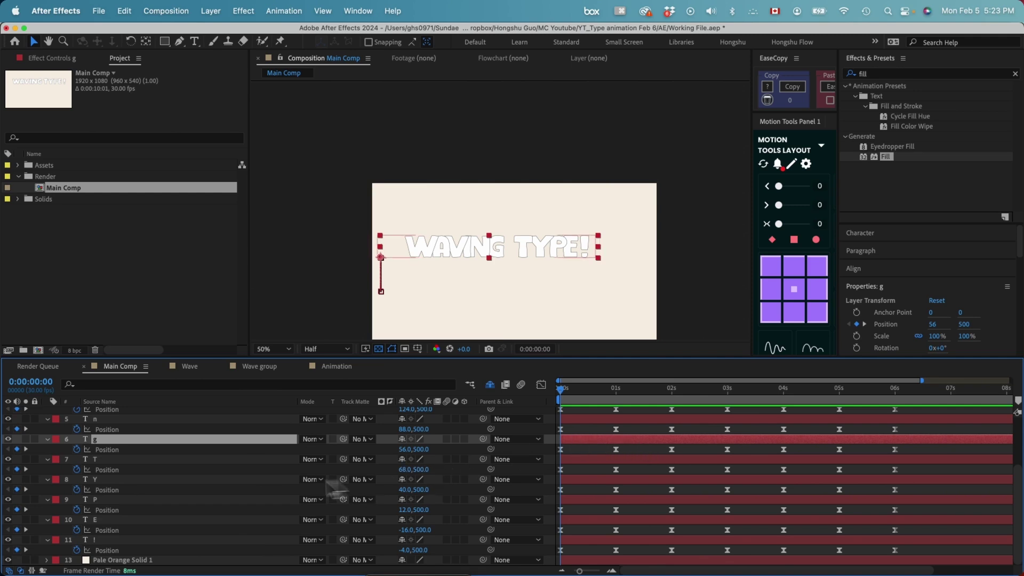
- Offset the Position keyframes of the a and v layers in time to start at frames 2 and 4
{"action": "scroll", "coordinate": [336, 489], "scroll_direction": "up", "scroll_amount": 3}
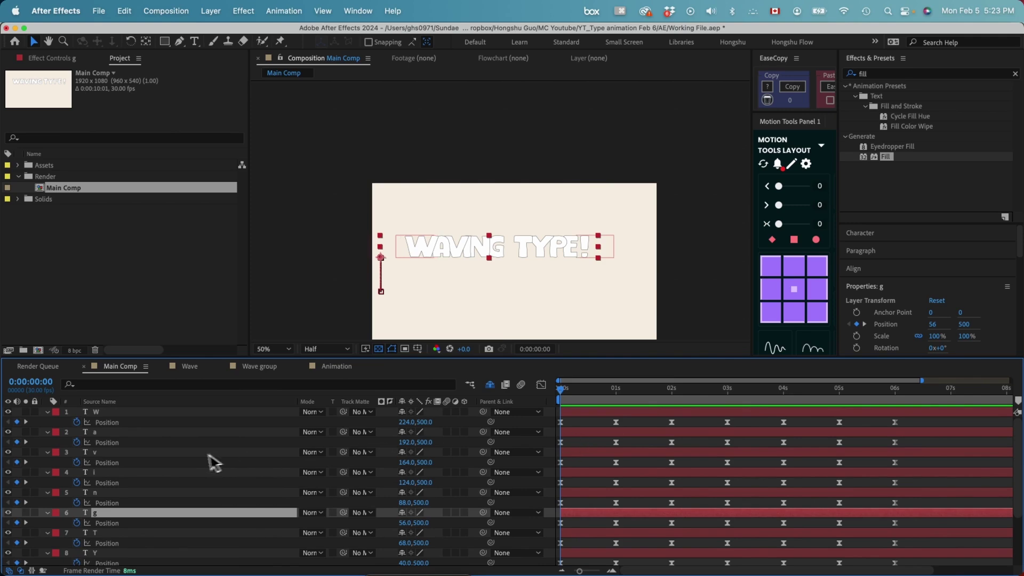
{"action": "key", "text": "super+Right"}
{"action": "key", "text": "super+Right"}
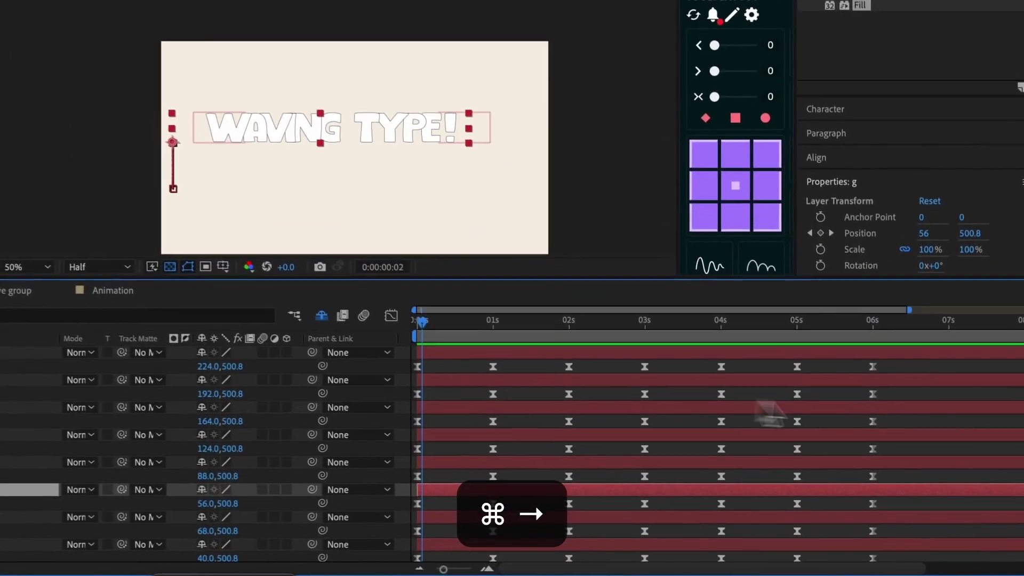
{"action": "left_click_drag", "start_coordinate": [909, 440], "coordinate": [557, 447]}
{"action": "left_click_drag", "start_coordinate": [406, 397], "coordinate": [417, 399]}
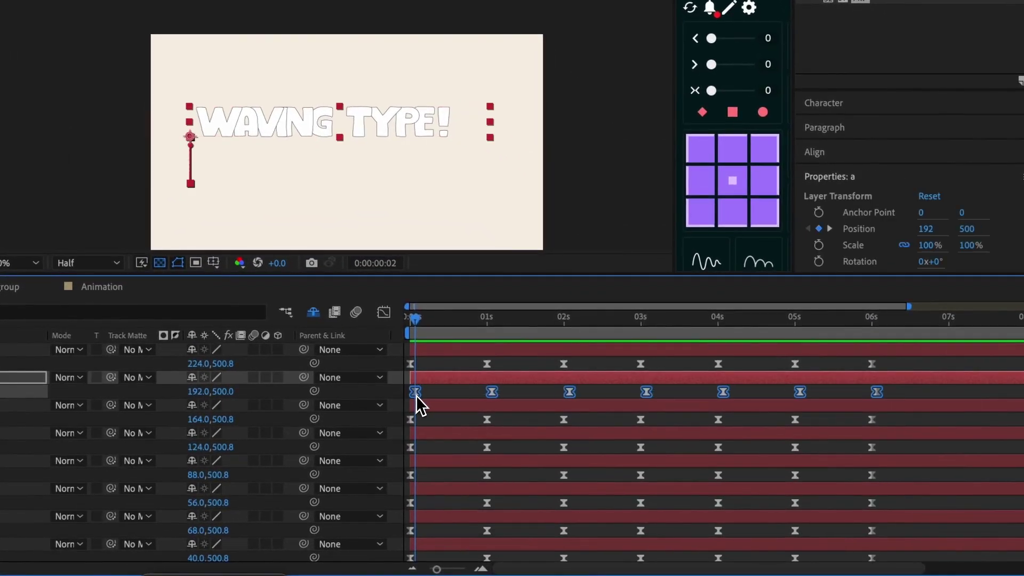
{"action": "key", "text": "super+Right"}
{"action": "key", "text": "super+Right"}
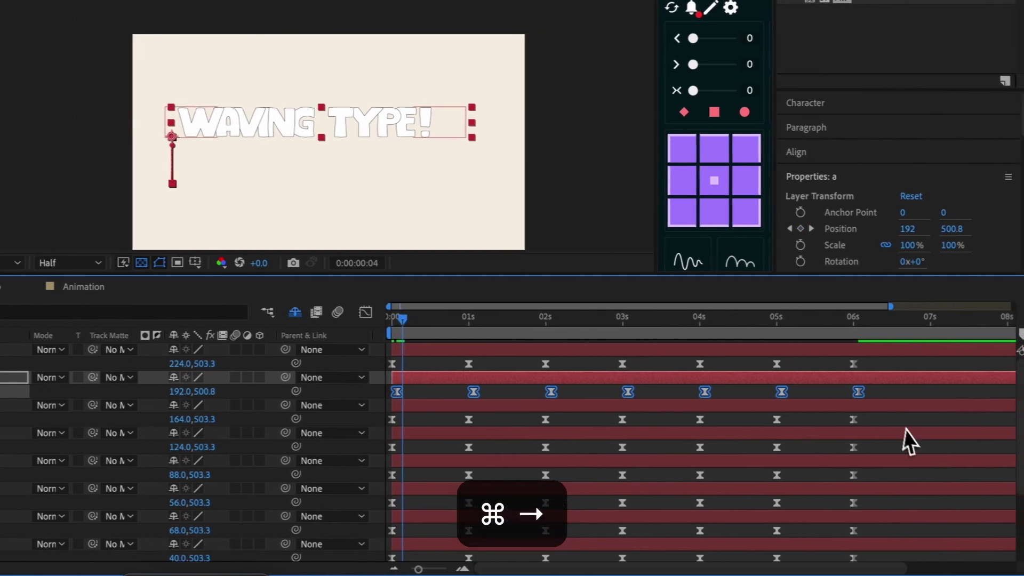
{"action": "left_click_drag", "start_coordinate": [907, 422], "coordinate": [415, 421]}
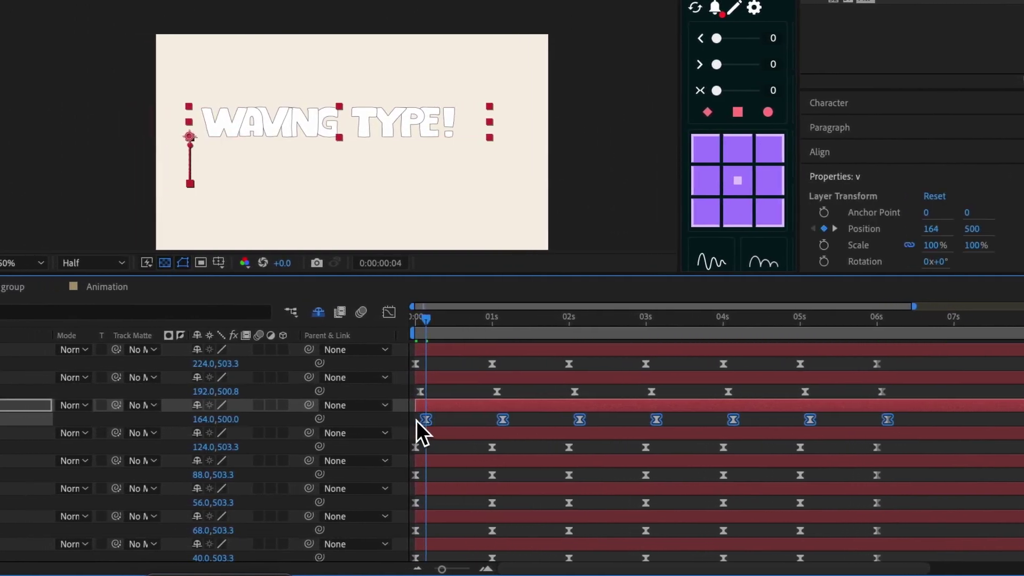
- Offset the Position keyframes of the i and n layers in time to start at frames 6 and 8
{"action": "key", "text": "super+Right"}
{"action": "key", "text": "super+Right"}
{"action": "left_click_drag", "start_coordinate": [901, 454], "coordinate": [433, 451]}
{"action": "key", "text": "super+Right"}
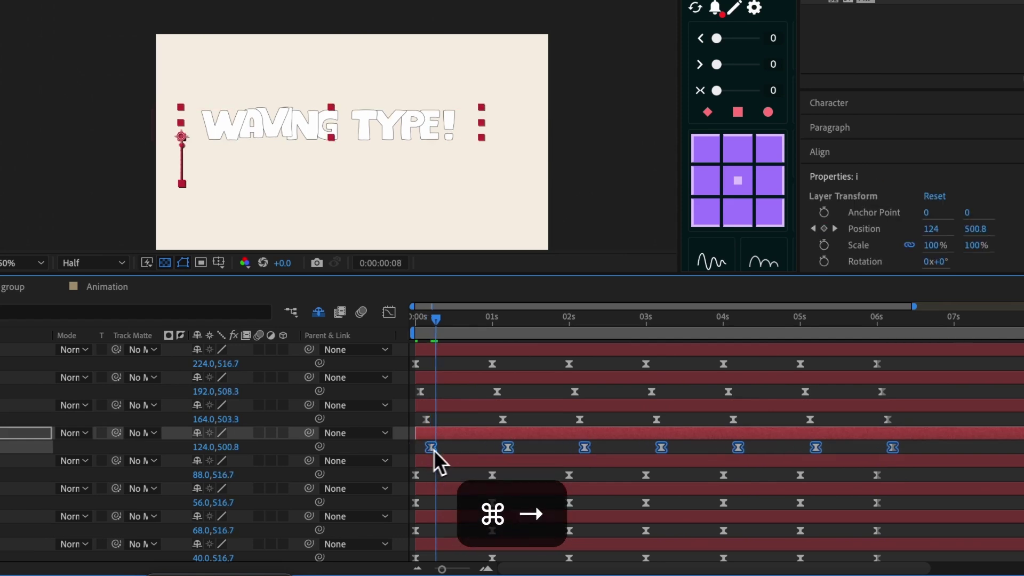
{"action": "left_click_drag", "start_coordinate": [900, 471], "coordinate": [435, 476]}
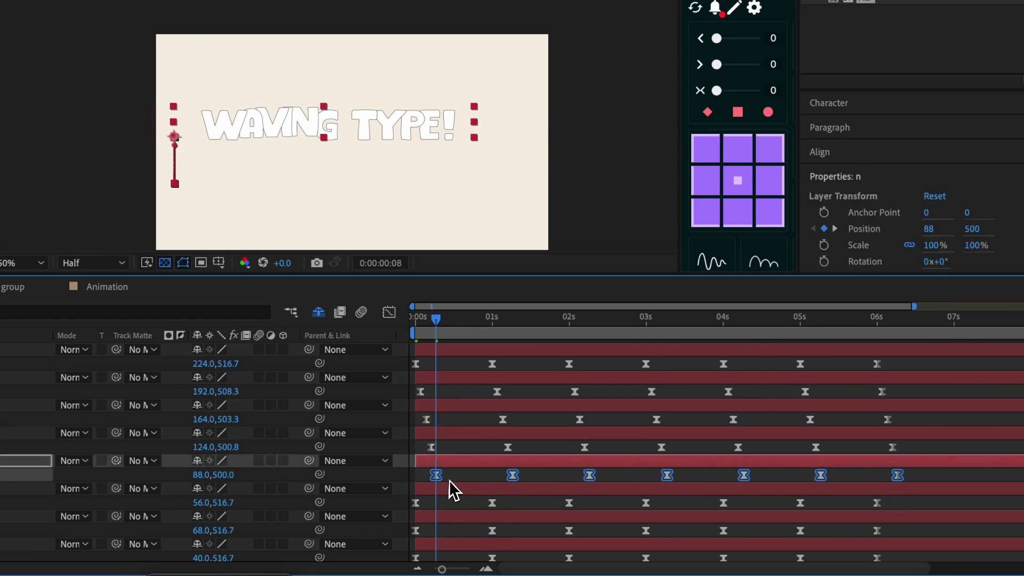
- Offset the Position keyframes of the g and T layers in time to start at frames 10 and 12
{"action": "key", "text": "super+Right"}
{"action": "key", "text": "super+Right"}
{"action": "left_click_drag", "start_coordinate": [901, 498], "coordinate": [448, 504]}
{"action": "key", "text": "super+Right"}
{"action": "key", "text": "super+Right"}
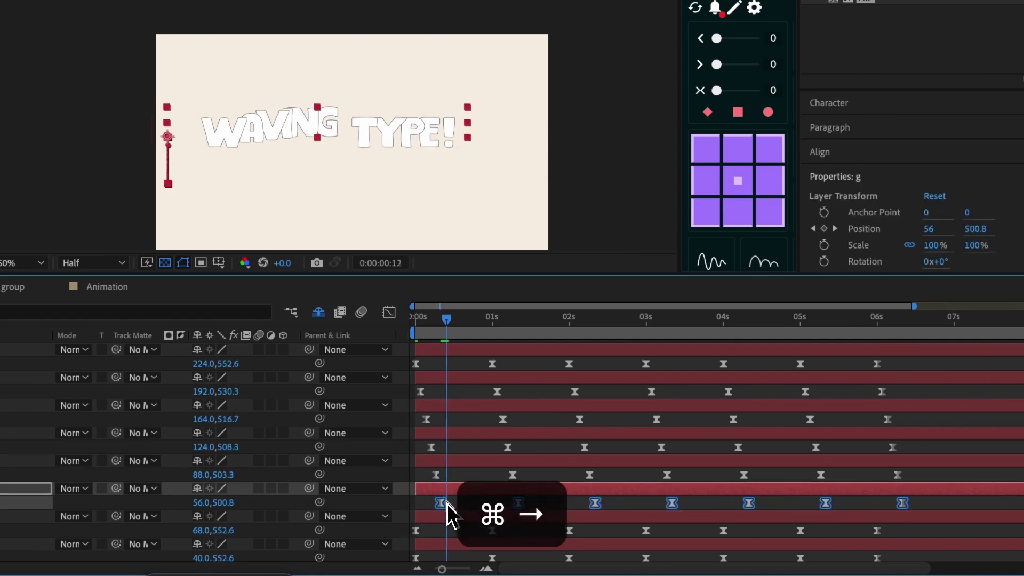
{"action": "left_click_drag", "start_coordinate": [895, 539], "coordinate": [443, 532]}
- Offset the Position keyframes of the Y and P layers in time to start at frames 14 and 16
{"action": "key", "text": "super+Right"}
{"action": "key", "text": "super+Right"}
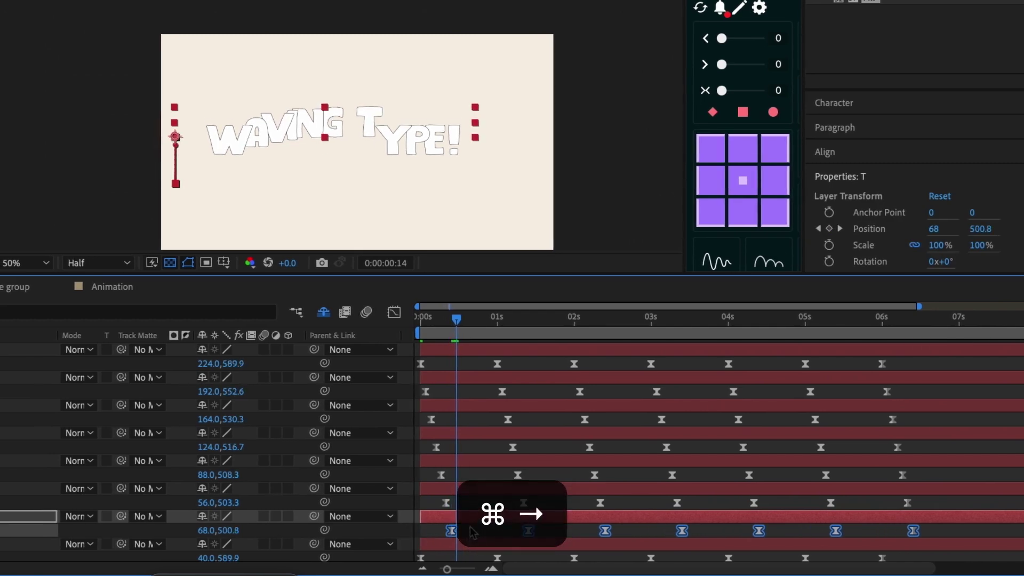
{"action": "scroll", "coordinate": [640, 501], "scroll_direction": "down", "scroll_amount": 4}
{"action": "left_click_drag", "start_coordinate": [892, 461], "coordinate": [460, 462]}
{"action": "key", "text": "super+Right"}
{"action": "key", "text": "super+Right"}
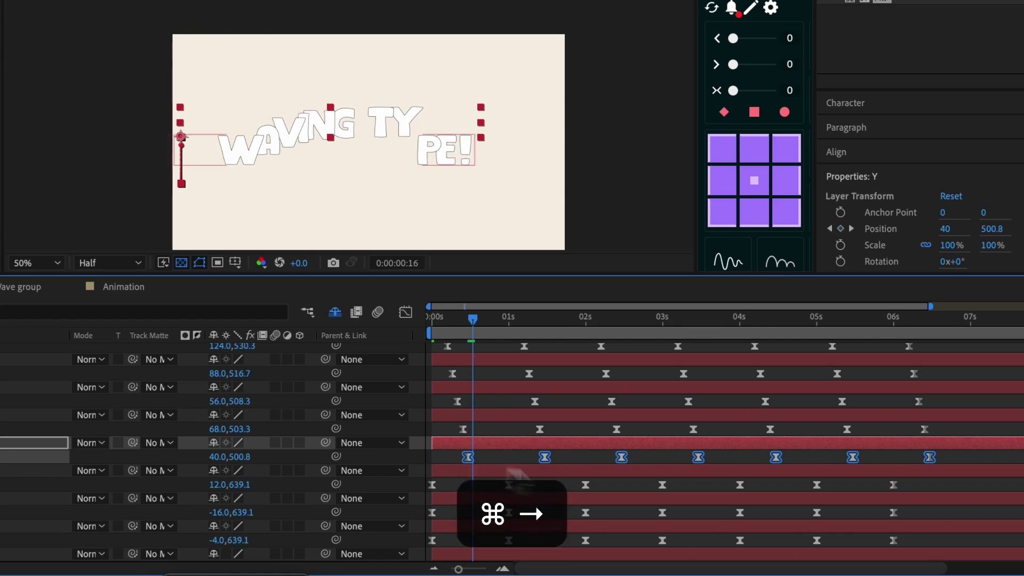
{"action": "left_click_drag", "start_coordinate": [927, 482], "coordinate": [463, 490]}
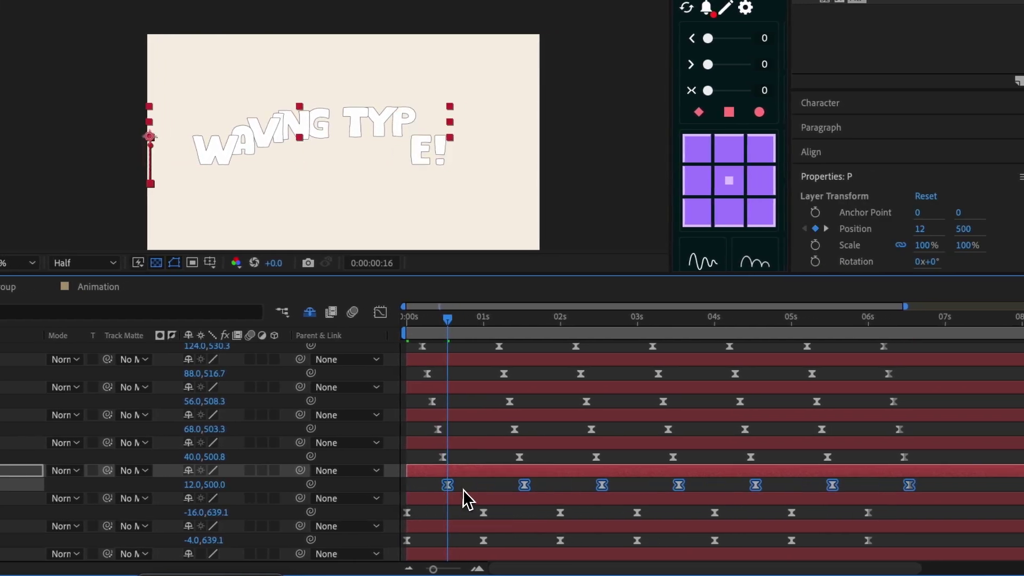
- Offset the Position keyframes of the E and exclamation mark layers in time to start at frames 18 and 20
{"action": "key", "text": "super+Right"}
{"action": "key", "text": "super+Right"}
{"action": "left_click_drag", "start_coordinate": [898, 521], "coordinate": [465, 526]}
{"action": "key", "text": "super+Right"}
{"action": "key", "text": "super+Right"}
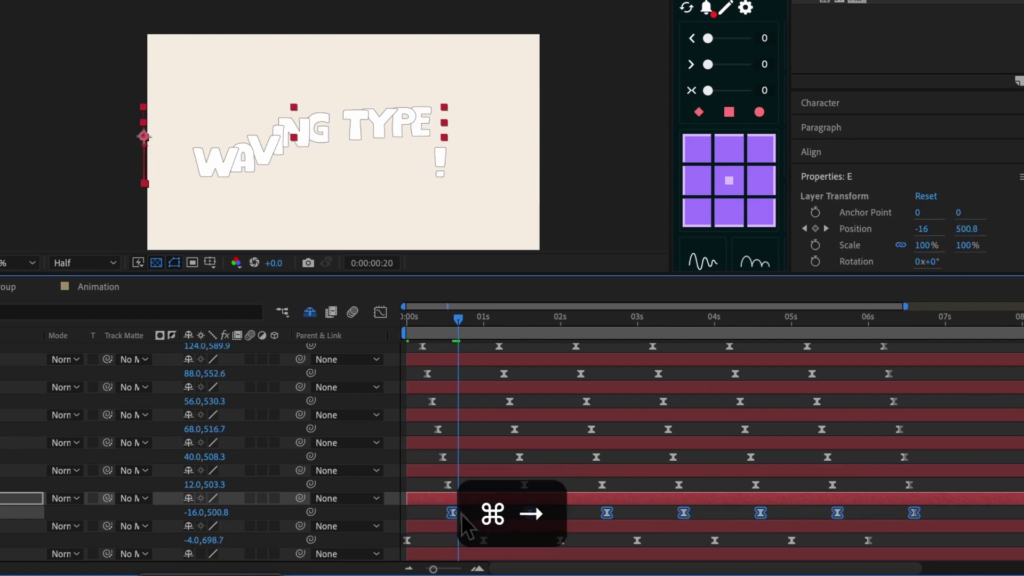
{"action": "left_click_drag", "start_coordinate": [880, 543], "coordinate": [462, 540]}
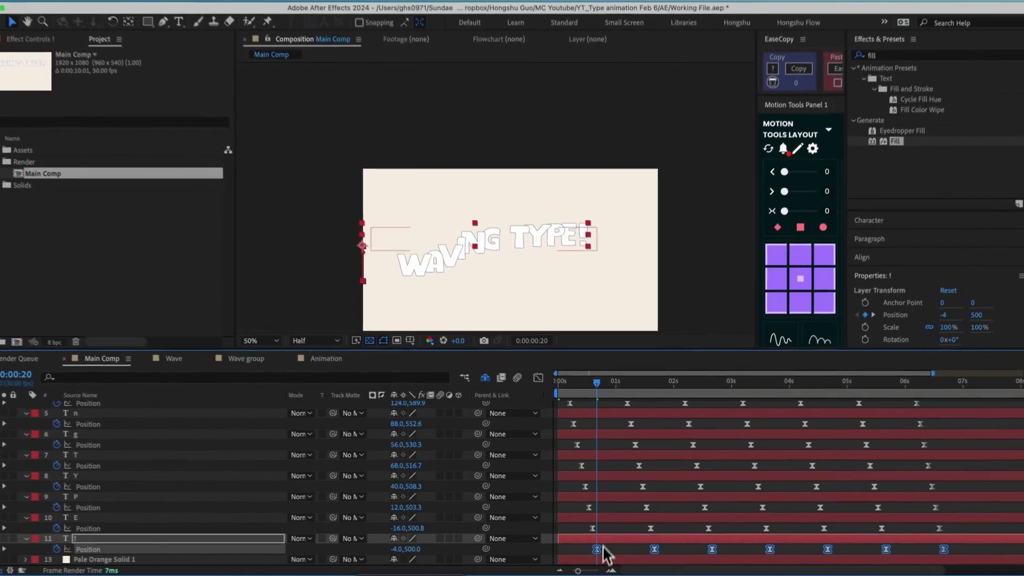
- Preview the staggered wave motion of the letters from the start of the composition
{"action": "key", "text": "Home"}
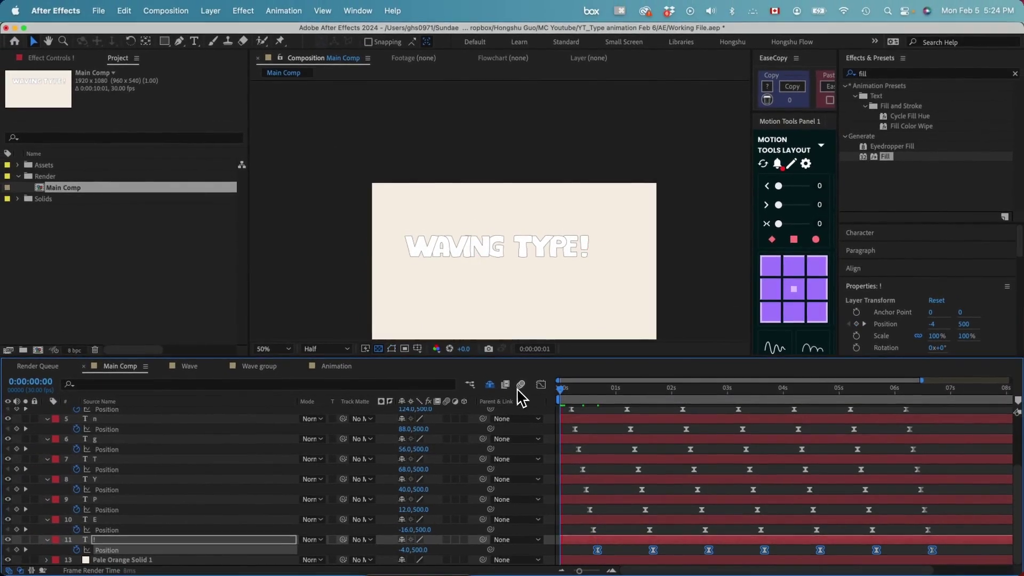
{"action": "key", "text": "space"}
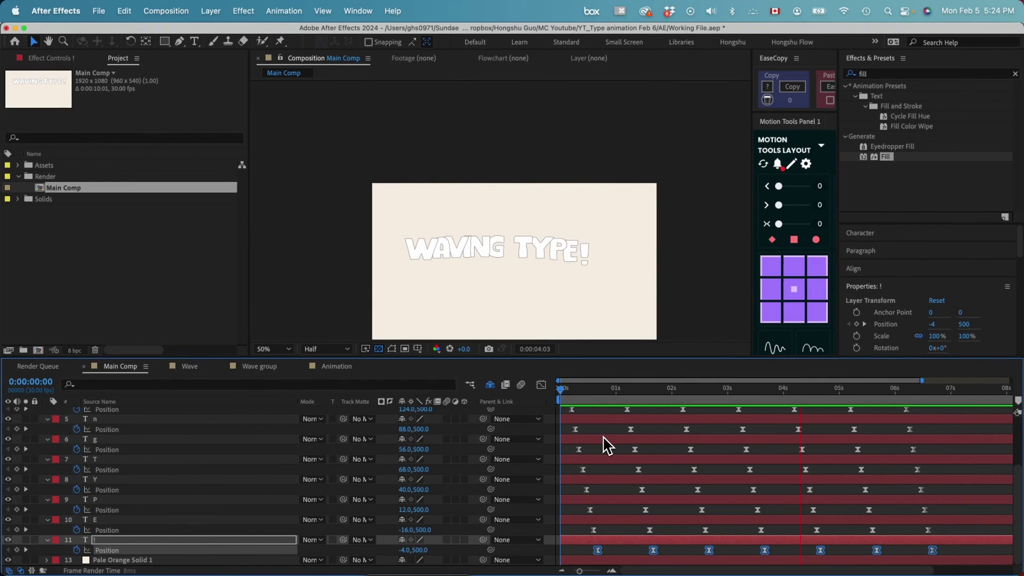
{"action": "key", "text": "space"}
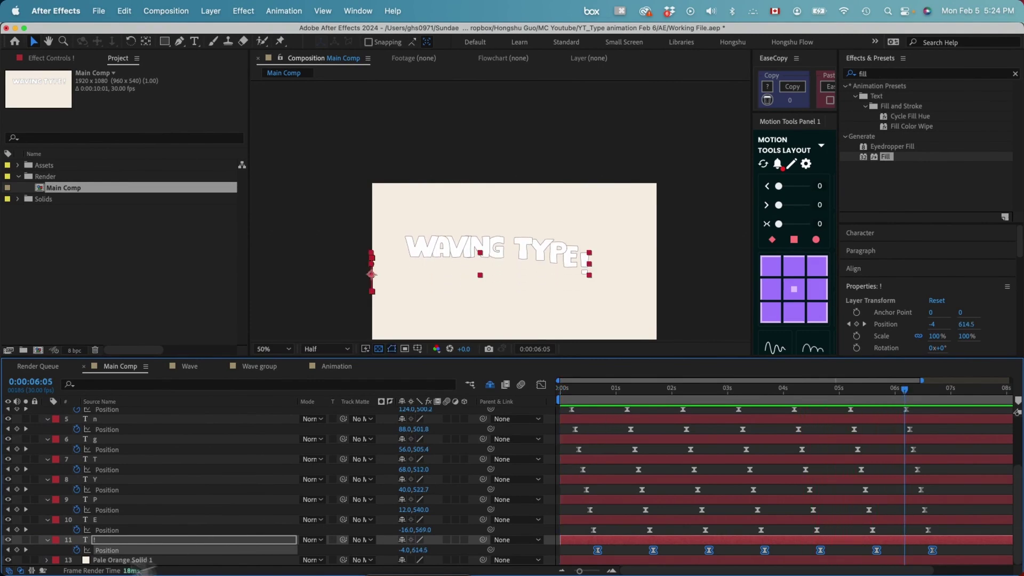
- Pre-compose all 11 letter layers into a new composition named Waving, moving all attributes into it
{"action": "scroll", "coordinate": [132, 539], "scroll_direction": "up", "scroll_amount": 5}
{"action": "left_click", "coordinate": [101, 412]}
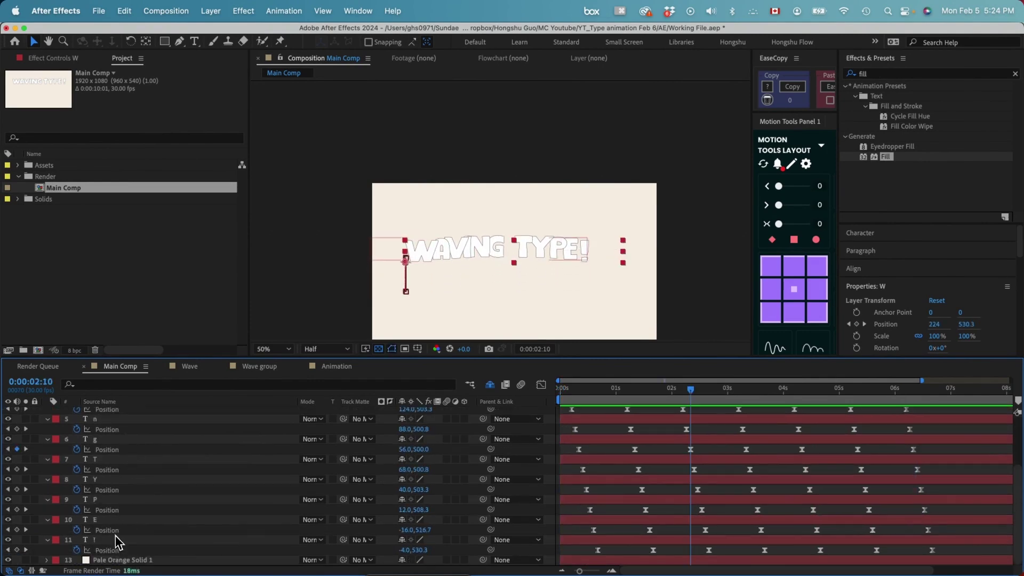
{"action": "left_click", "coordinate": [115, 533], "text": "shift"}
{"action": "left_click", "coordinate": [113, 540], "text": "shift"}
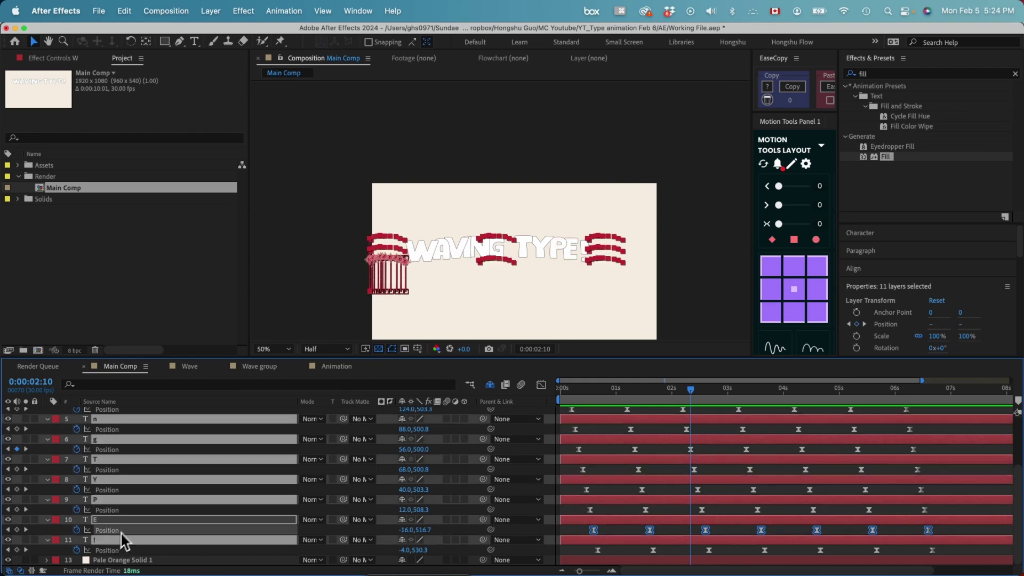
{"action": "scroll", "coordinate": [128, 517], "scroll_direction": "up", "scroll_amount": 5}
{"action": "scroll", "coordinate": [117, 480], "scroll_direction": "down", "scroll_amount": 5}
{"action": "left_click", "coordinate": [109, 550]}
{"action": "scroll", "coordinate": [112, 533], "scroll_direction": "up", "scroll_amount": 4}
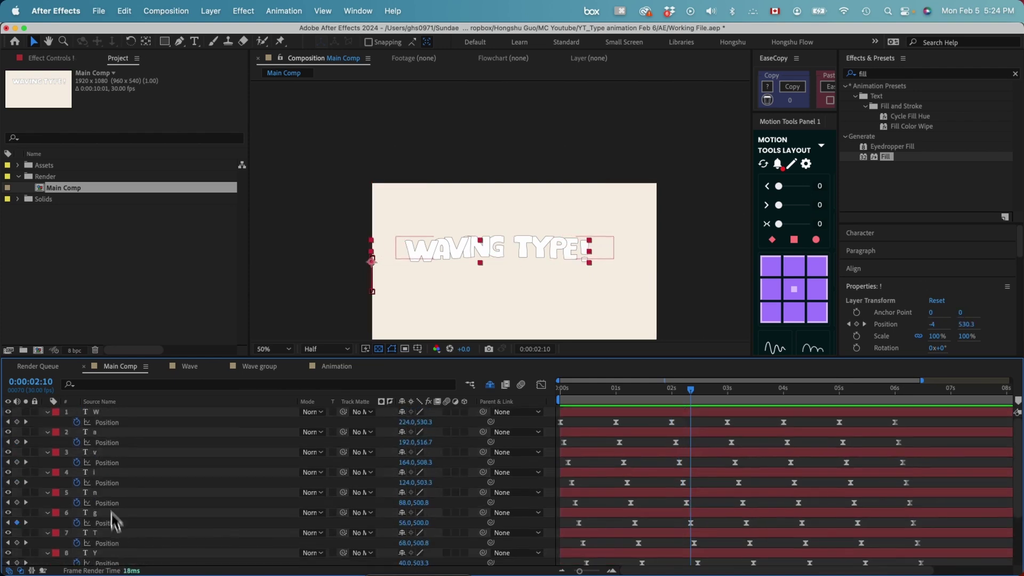
{"action": "left_click", "coordinate": [99, 421], "text": "shift"}
{"action": "key", "text": "super+shift+c"}
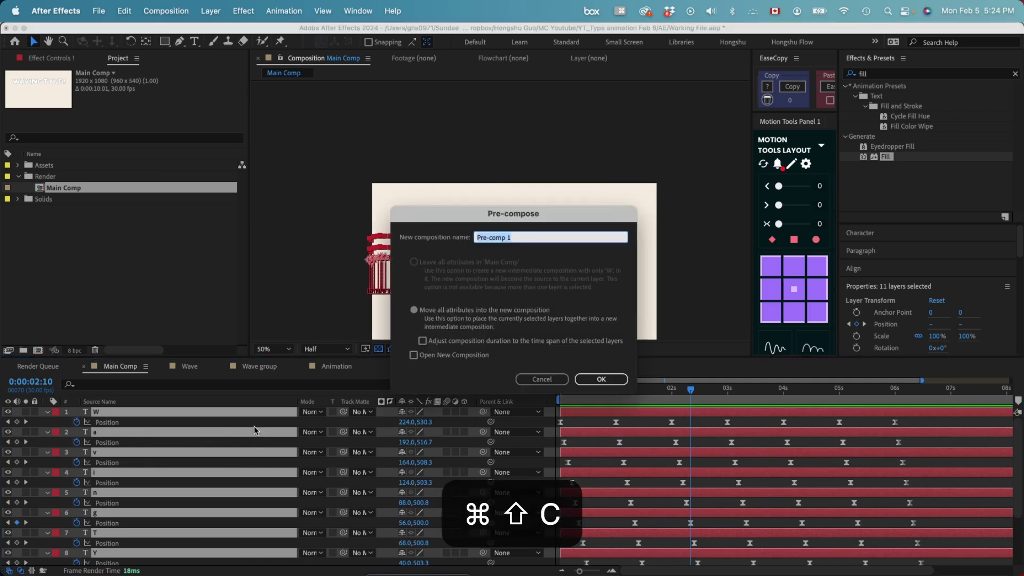
{"action": "type", "text": "Waving"}
{"action": "key", "text": "Return"}
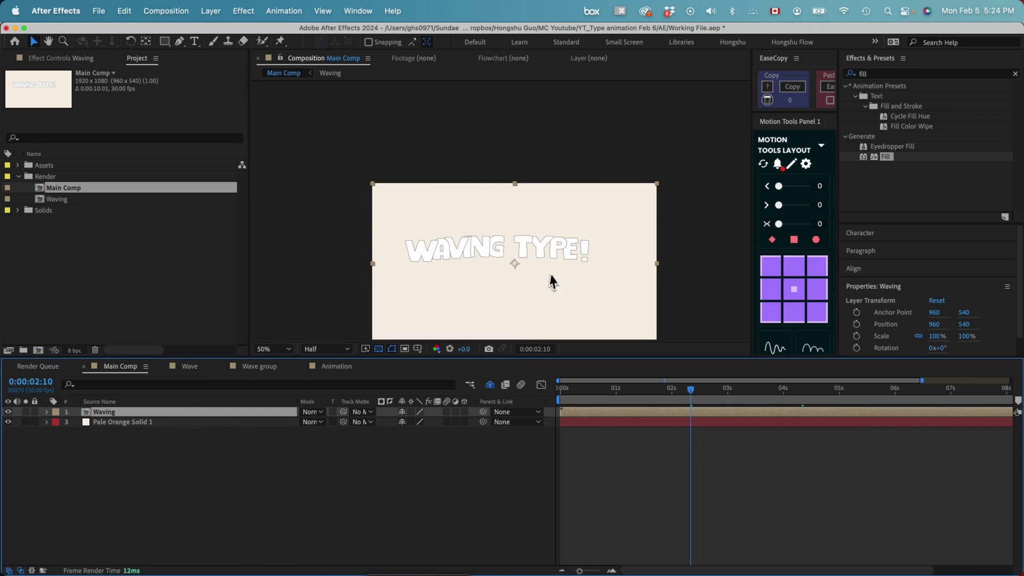
- Move the Waving layer horizontally to position 1064, 540 and duplicate it, deleting the surplus copy so two Waving layers remain
{"action": "left_click_drag", "start_coordinate": [553, 281], "coordinate": [567, 275]}
{"action": "left_click", "coordinate": [199, 505]}
{"action": "left_click", "coordinate": [119, 413]}
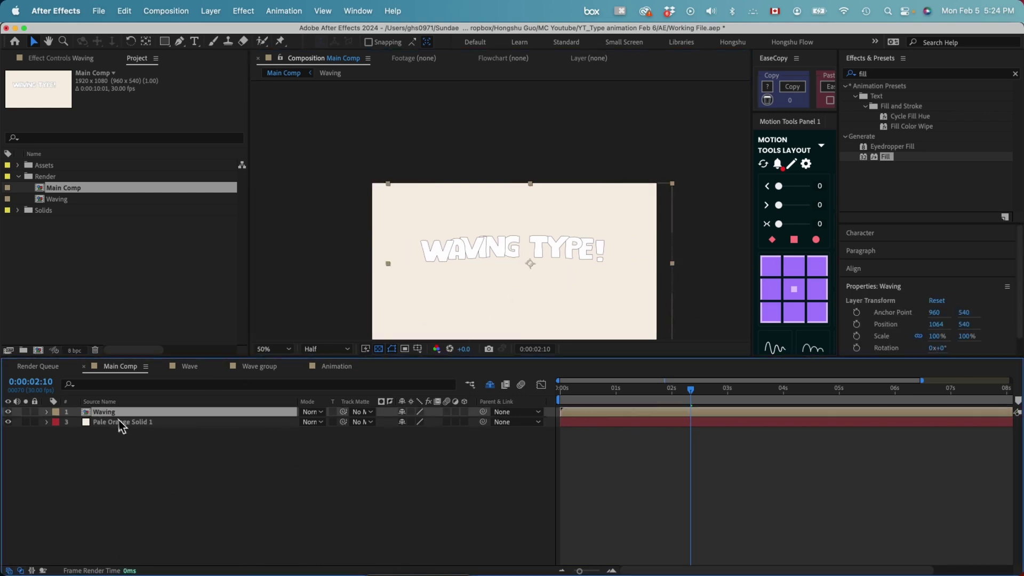
{"action": "key", "text": "super+d"}
{"action": "key", "text": "super+d"}
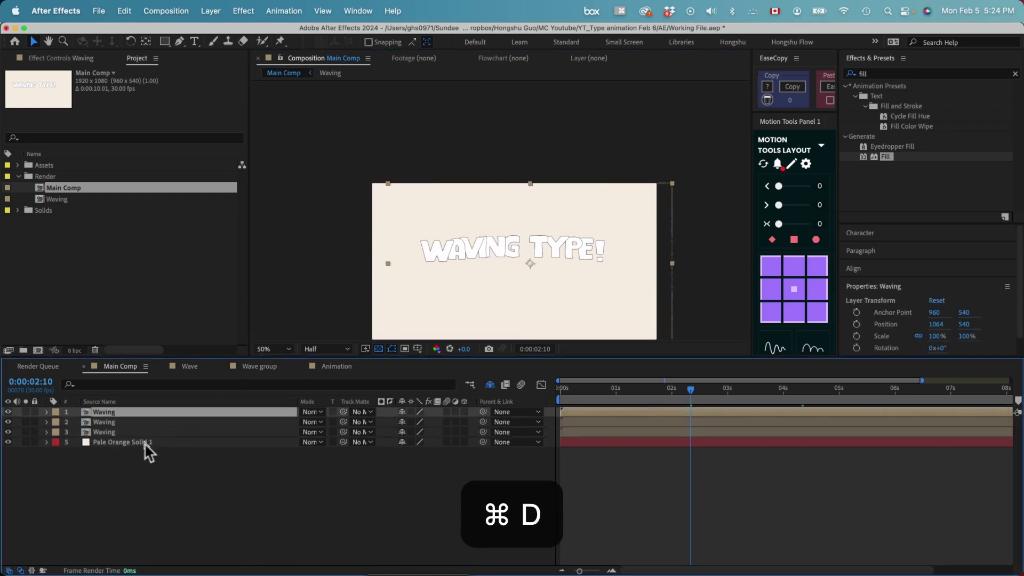
{"action": "left_click", "coordinate": [101, 423]}
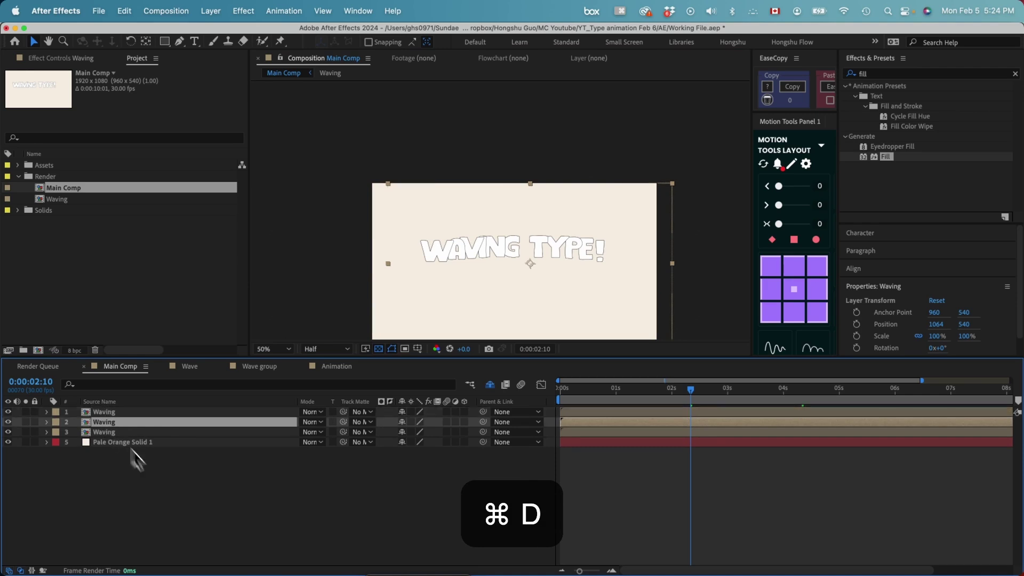
{"action": "left_click", "coordinate": [111, 432]}
{"action": "key", "text": "Delete"}
- Add a Stroke layer style to the lower Waving layer and expand the stroke's properties
{"action": "left_click", "coordinate": [107, 424]}
{"action": "right_click", "coordinate": [98, 425]}
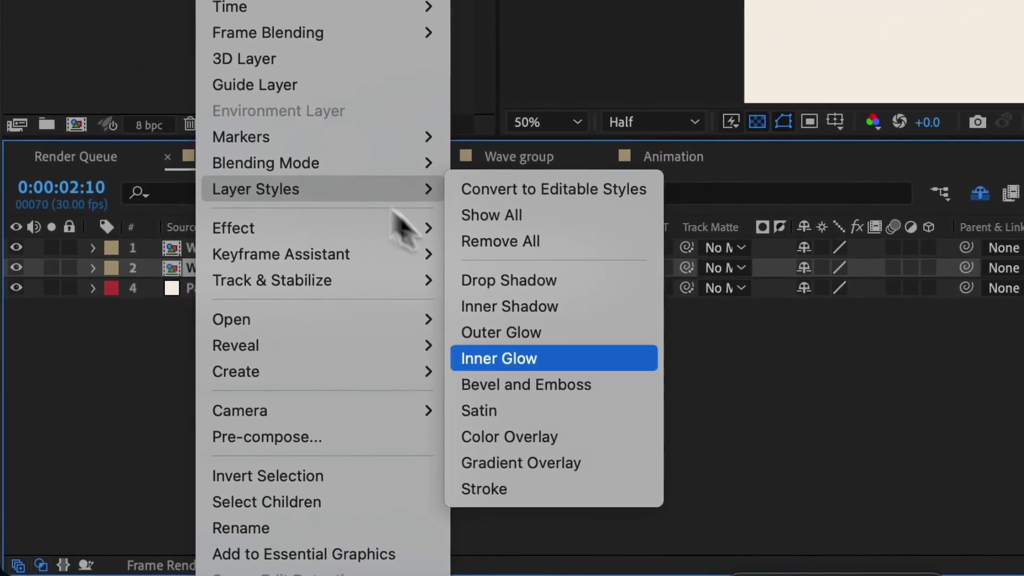
{"action": "left_click", "coordinate": [488, 488]}
{"action": "left_click", "coordinate": [133, 349]}
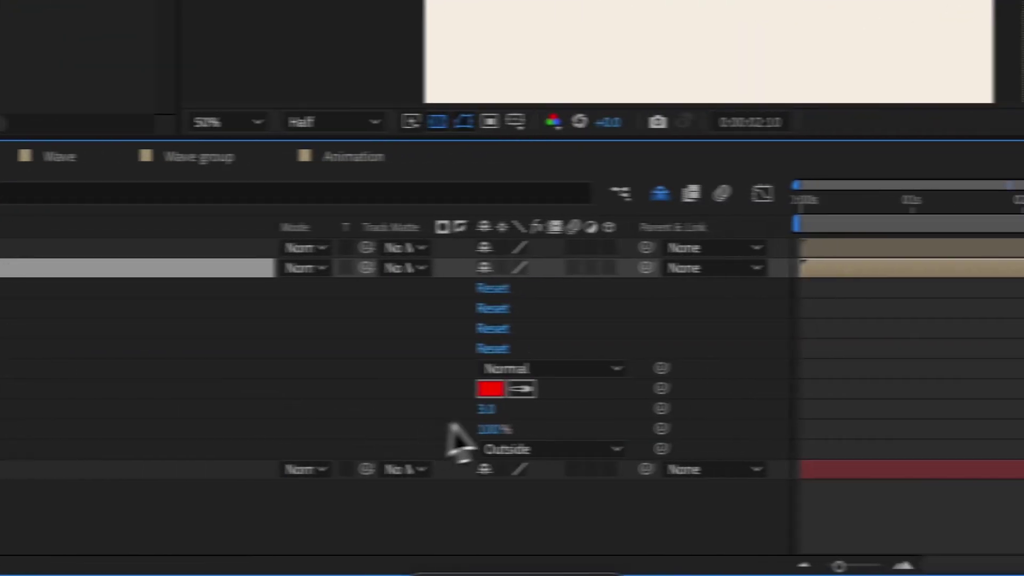
- Set the Stroke layer style's color to 000000 and its size to 2 on the lower Waving layer
{"action": "left_click", "coordinate": [804, 389]}
{"action": "left_click_drag", "start_coordinate": [600, 261], "coordinate": [521, 347]}
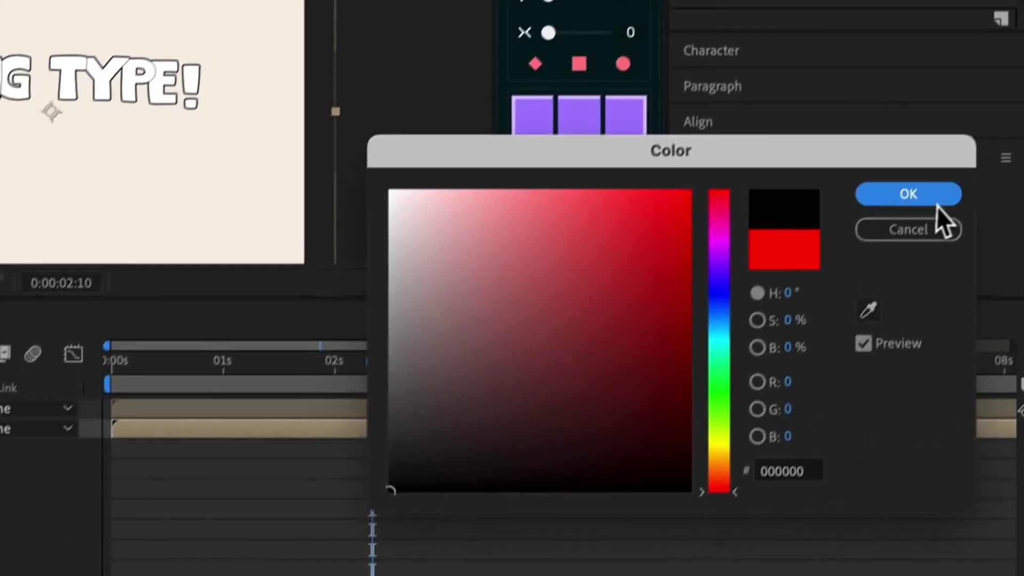
{"action": "left_click", "coordinate": [933, 202]}
{"action": "left_click", "coordinate": [597, 414]}
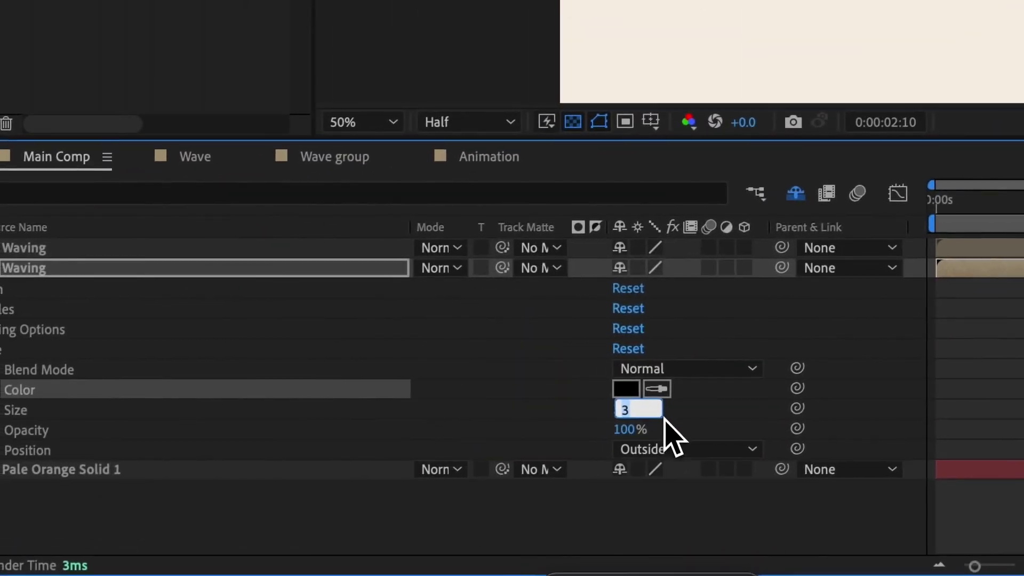
{"action": "type", "text": "2"}
{"action": "key", "text": "Return"}
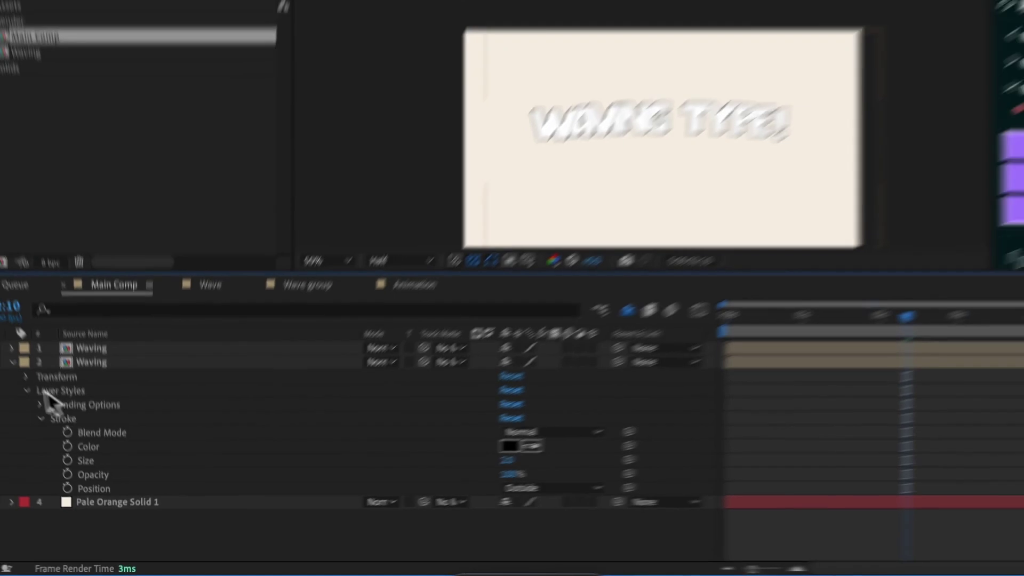
{"action": "left_click", "coordinate": [46, 418]}
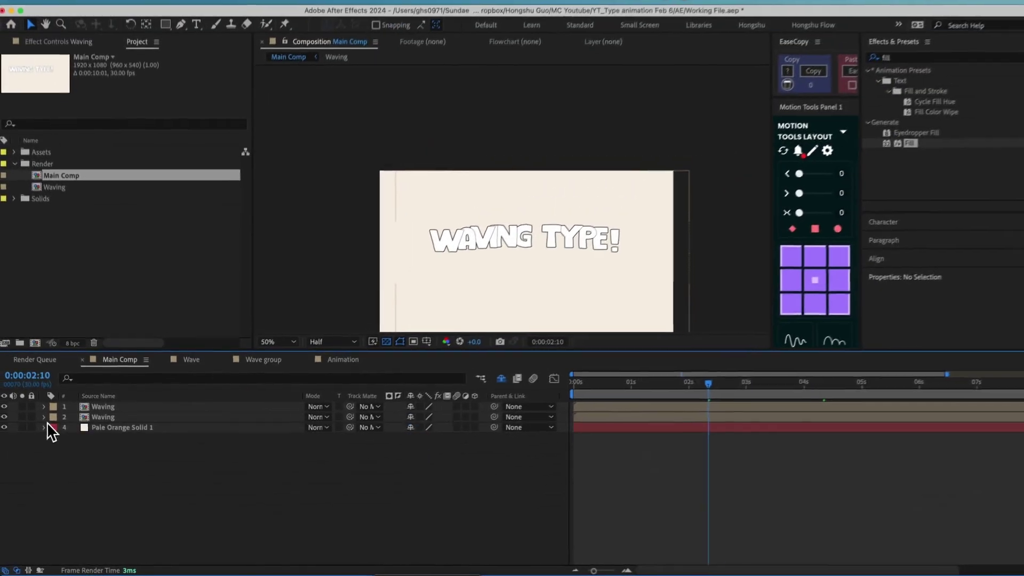
- Place the Colour palette composition from the Assets folder above the Waving layers in Main Comp, at position 940, 536
{"action": "left_click", "coordinate": [53, 268]}
{"action": "left_click", "coordinate": [19, 165]}
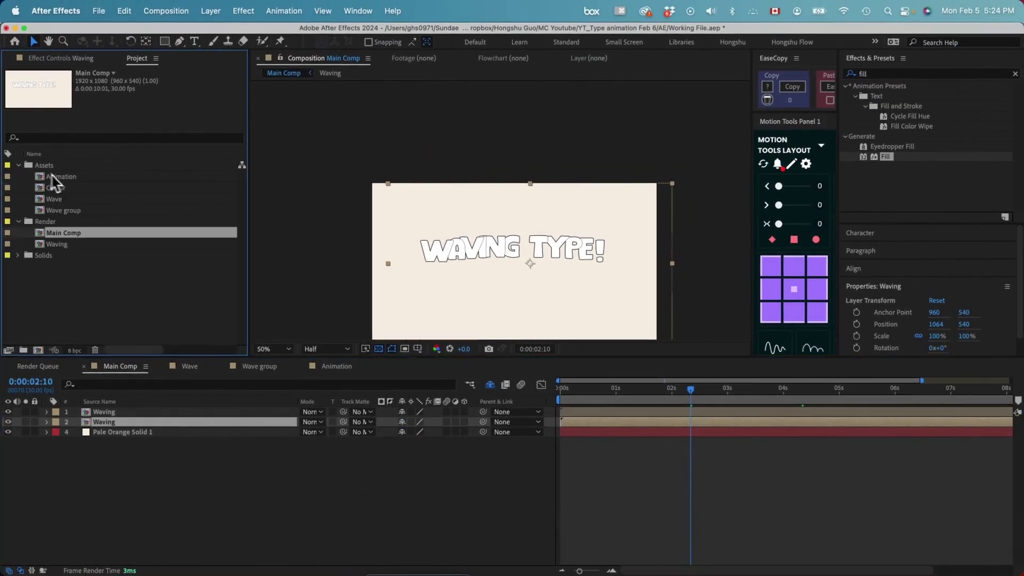
{"action": "left_click", "coordinate": [53, 176]}
{"action": "left_click", "coordinate": [65, 188]}
{"action": "left_click_drag", "start_coordinate": [66, 193], "coordinate": [159, 421]}
{"action": "left_click", "coordinate": [516, 275]}
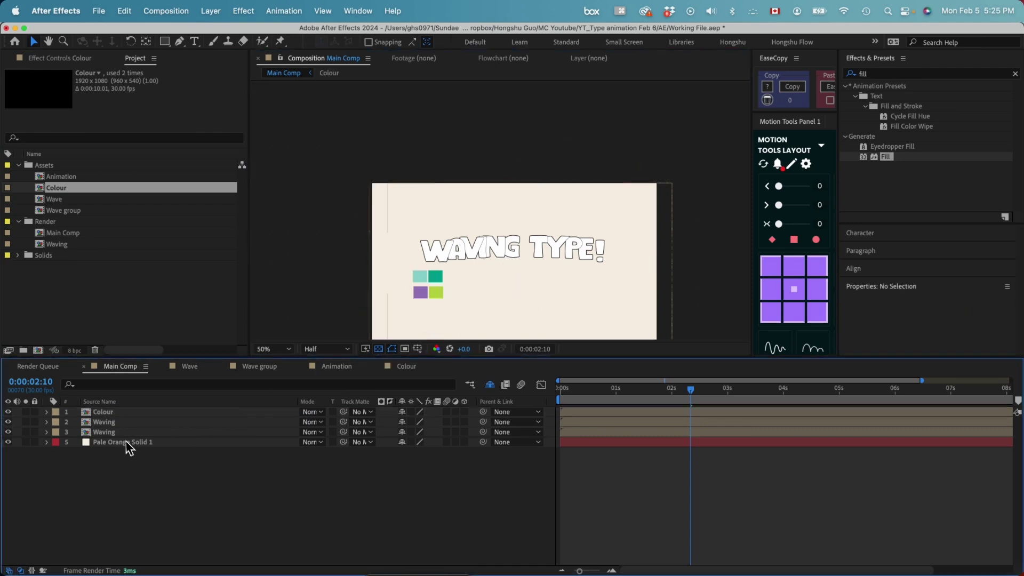
- Apply a Fill effect to the lower Waving layer and sample the lime green palette swatch as its color
{"action": "left_click", "coordinate": [134, 433]}
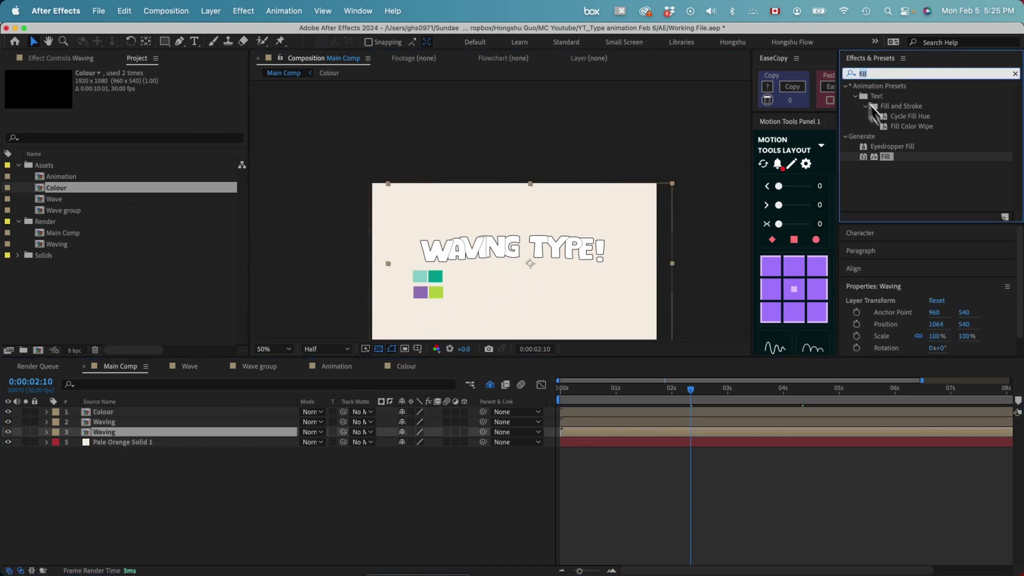
{"action": "double_click", "coordinate": [886, 157]}
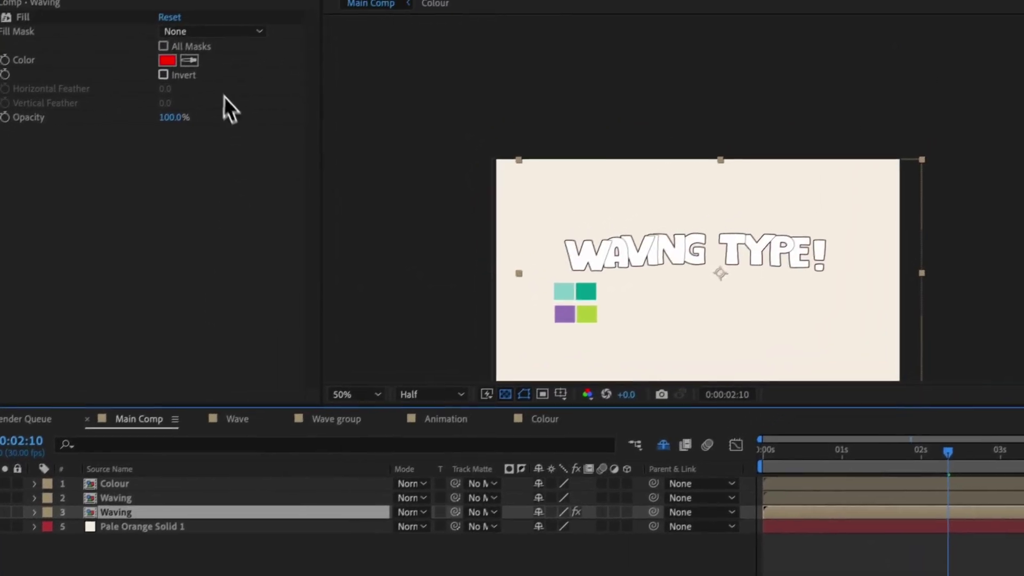
{"action": "left_click", "coordinate": [180, 69]}
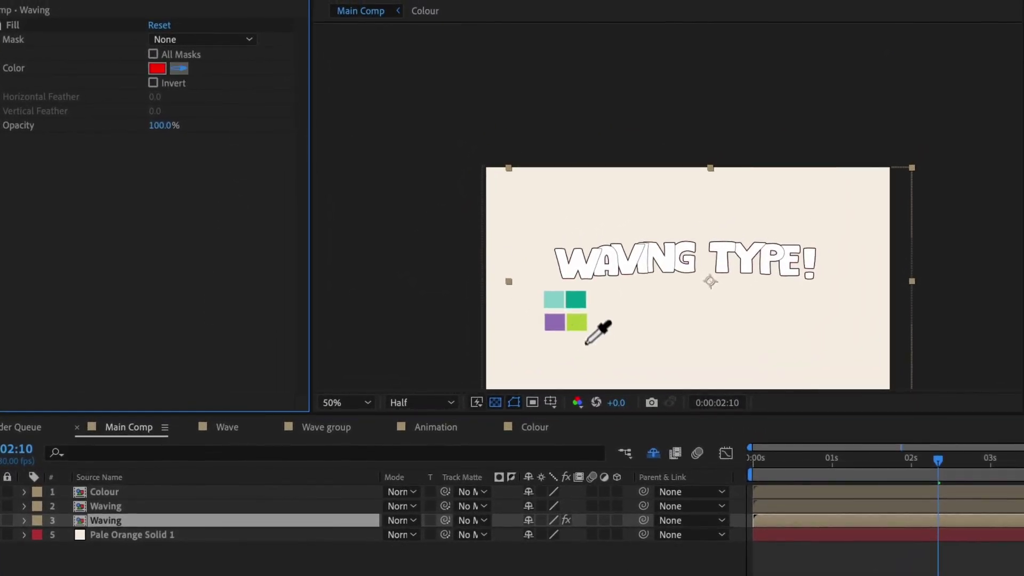
{"action": "left_click", "coordinate": [579, 322]}
- Duplicate the lime green Waving layer and sample the purple palette swatch as the lower copy's Fill color
{"action": "key", "text": "super+d"}
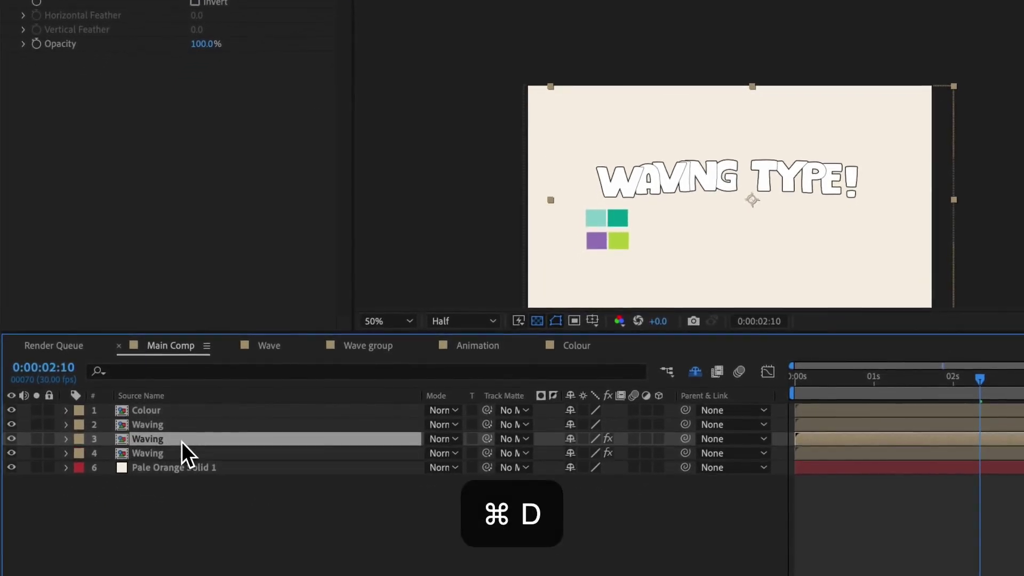
{"action": "left_click_drag", "start_coordinate": [174, 460], "coordinate": [173, 461]}
{"action": "left_click", "coordinate": [221, 0]}
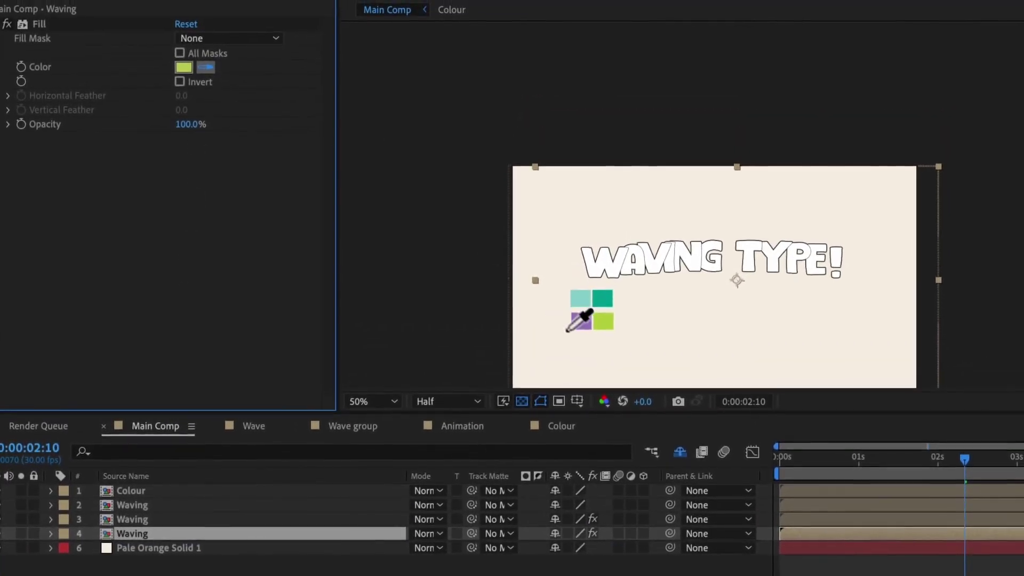
{"action": "left_click", "coordinate": [597, 242]}
- Duplicate the purple Waving layer and sample the dark teal palette swatch as the lower copy's Fill color
{"action": "key", "text": "super+d"}
{"action": "left_click_drag", "start_coordinate": [136, 538], "coordinate": [142, 557]}
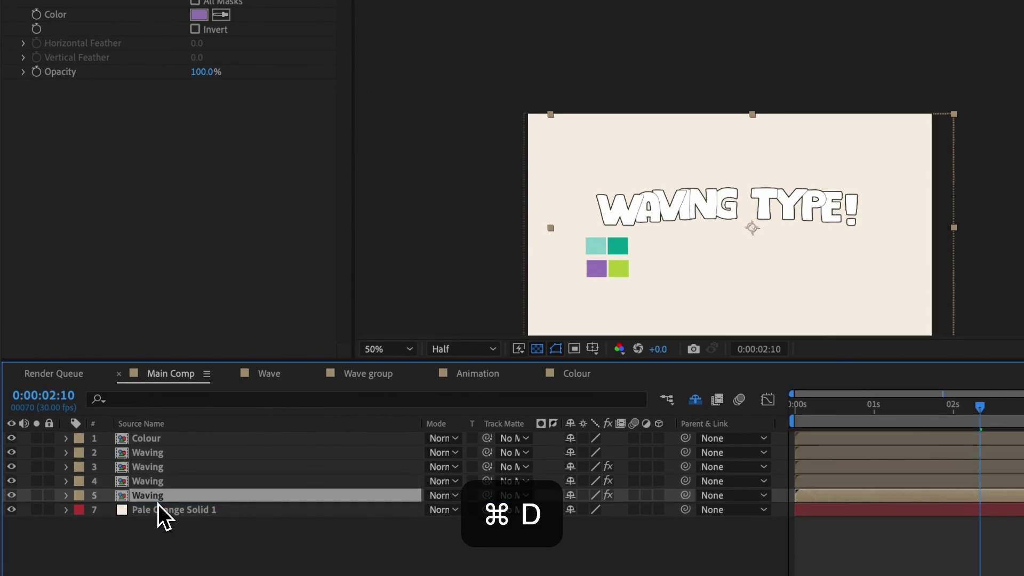
{"action": "left_click", "coordinate": [221, 14]}
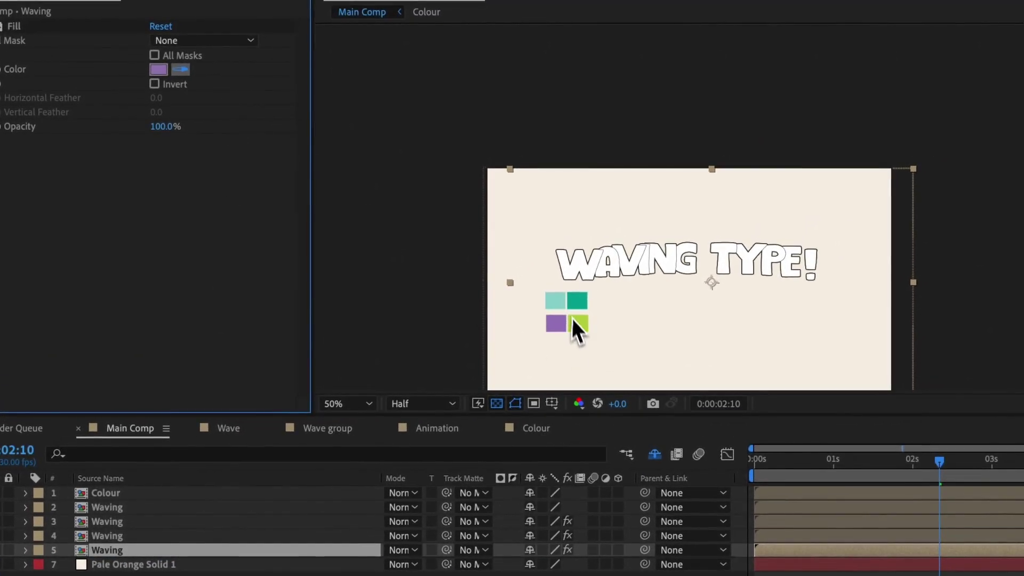
{"action": "left_click", "coordinate": [618, 247]}
- Duplicate the dark teal Waving layer and sample the light aqua palette swatch as the lowest copy's Fill color
{"action": "key", "text": "super+d"}
{"action": "left_click_drag", "start_coordinate": [129, 550], "coordinate": [129, 571]}
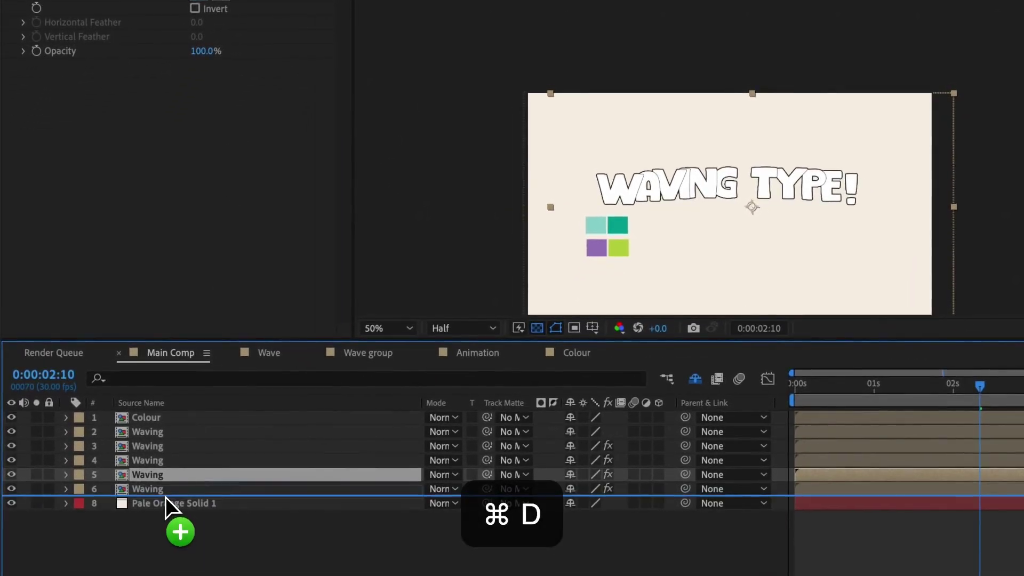
{"action": "left_click", "coordinate": [199, 48]}
{"action": "left_click", "coordinate": [574, 280]}
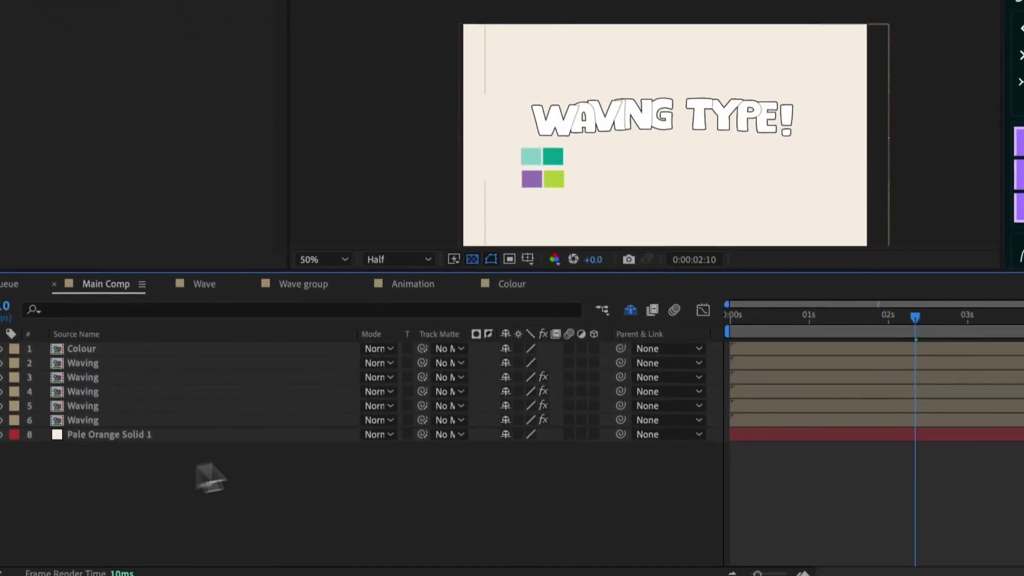
- Stagger the start times of the four color-filled Waving layers one frame apart, from frame 1 for lime green to frame 4 for light aqua
{"action": "left_click_drag", "start_coordinate": [788, 380], "coordinate": [744, 384]}
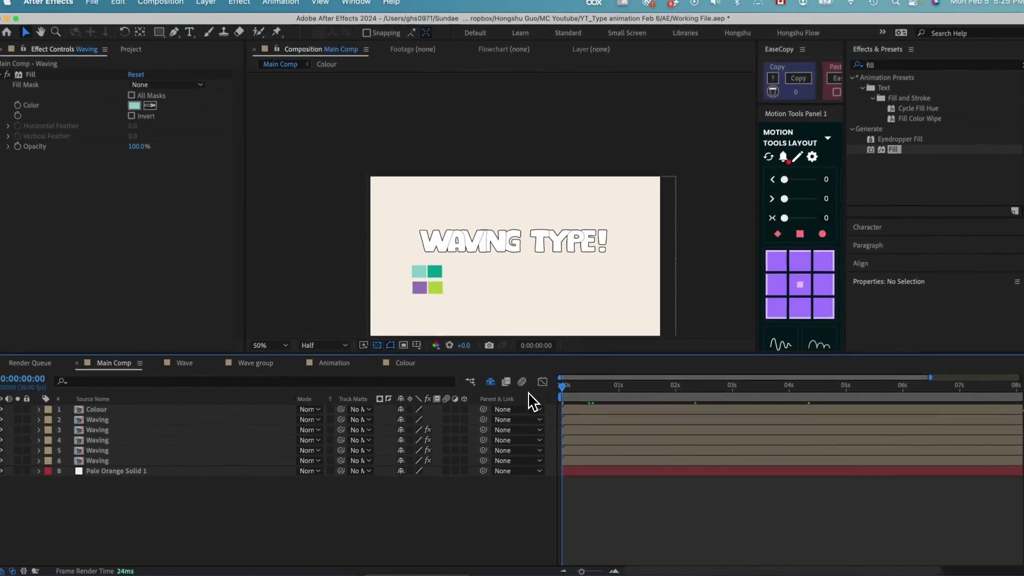
{"action": "left_click", "coordinate": [779, 439]}
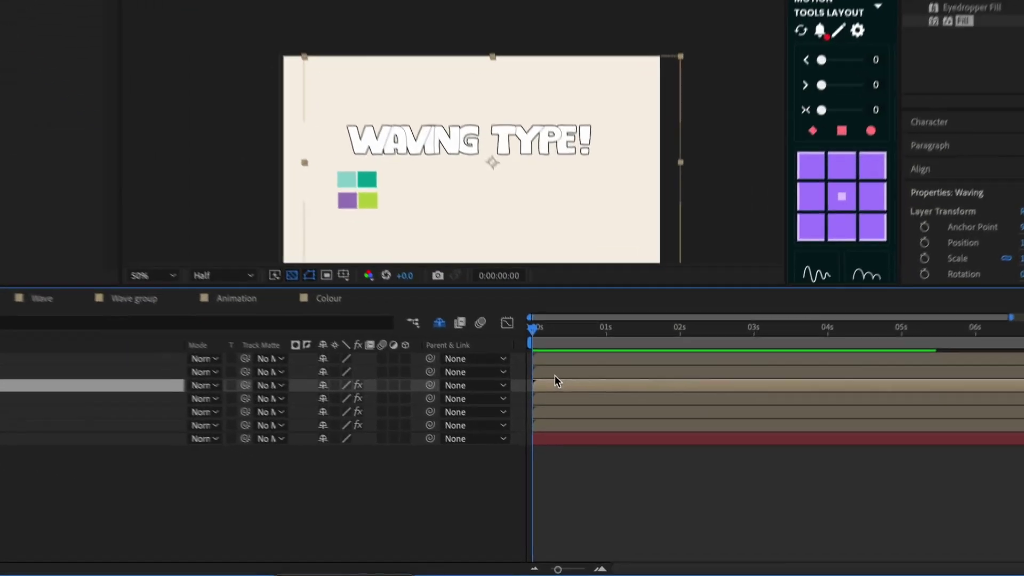
{"action": "key", "text": "super+Right"}
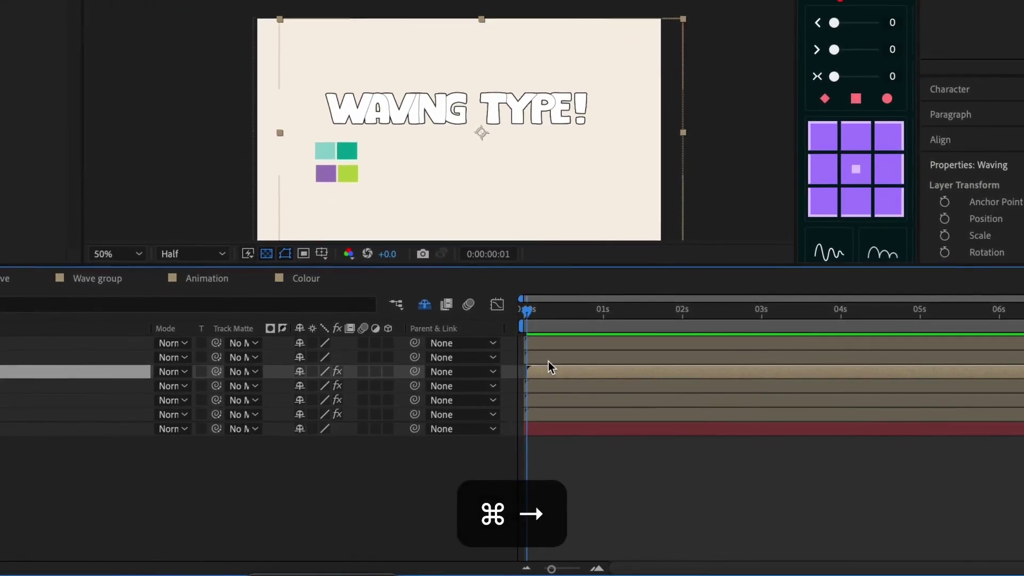
{"action": "key", "text": "super+Down"}
{"action": "key", "text": "super+Right"}
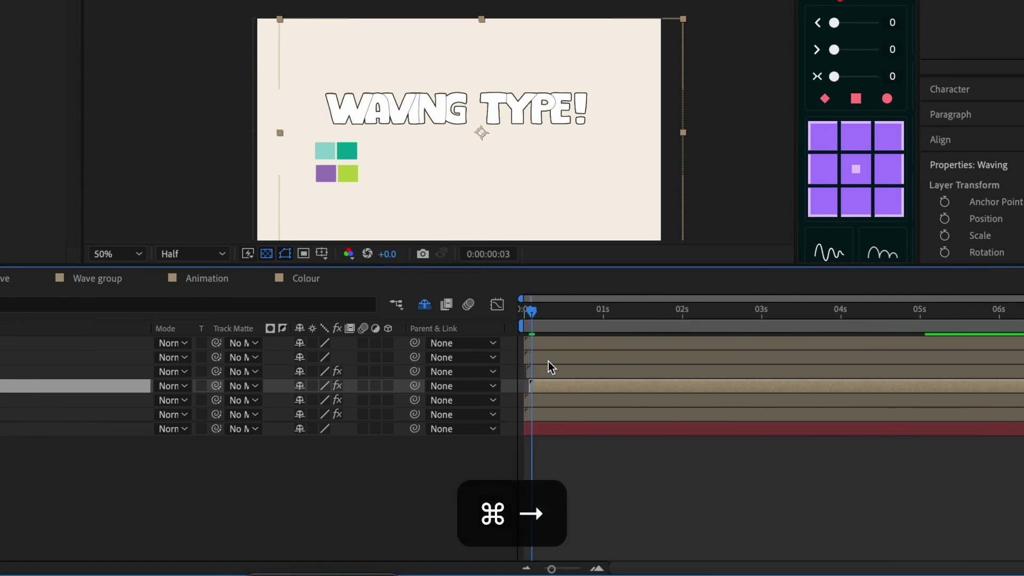
{"action": "key", "text": "super+Down"}
{"action": "key", "text": "super+Right"}
{"action": "key", "text": "super+Down"}
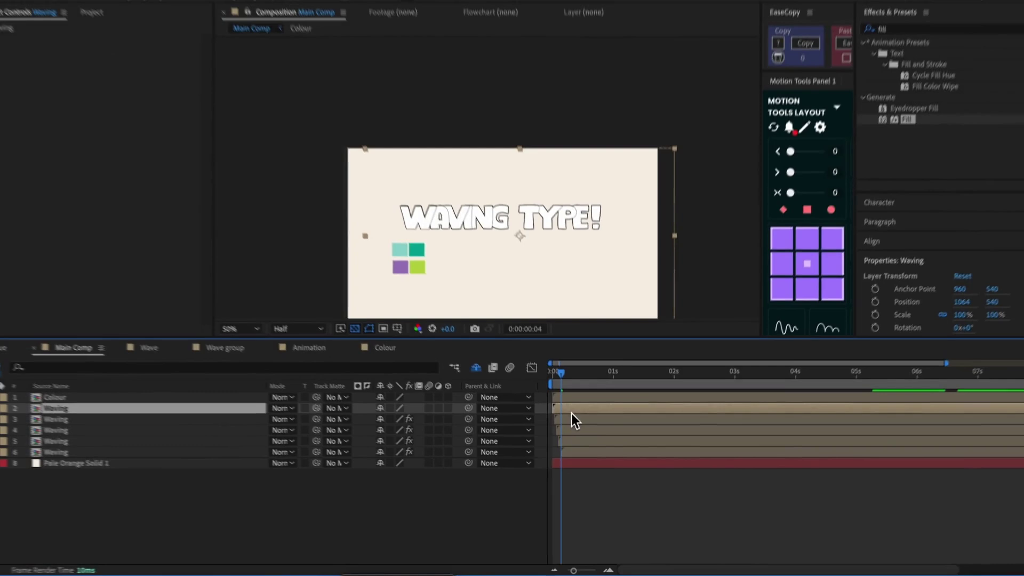
- Offset the lime green Waving layer down and left behind the white text, and the purple layer one increment further
{"action": "key", "text": "super+Down"}
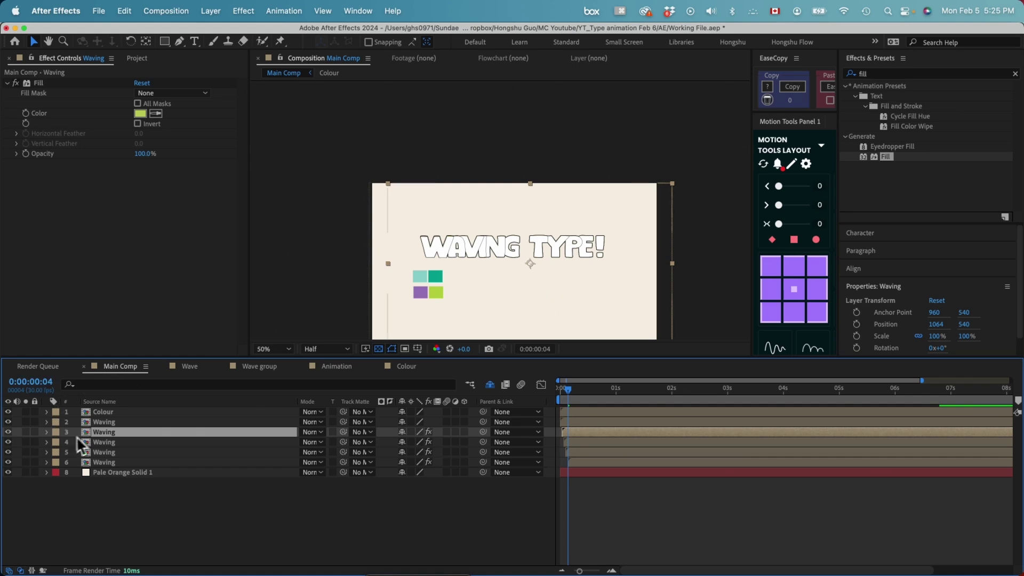
{"action": "key", "text": "Return"}
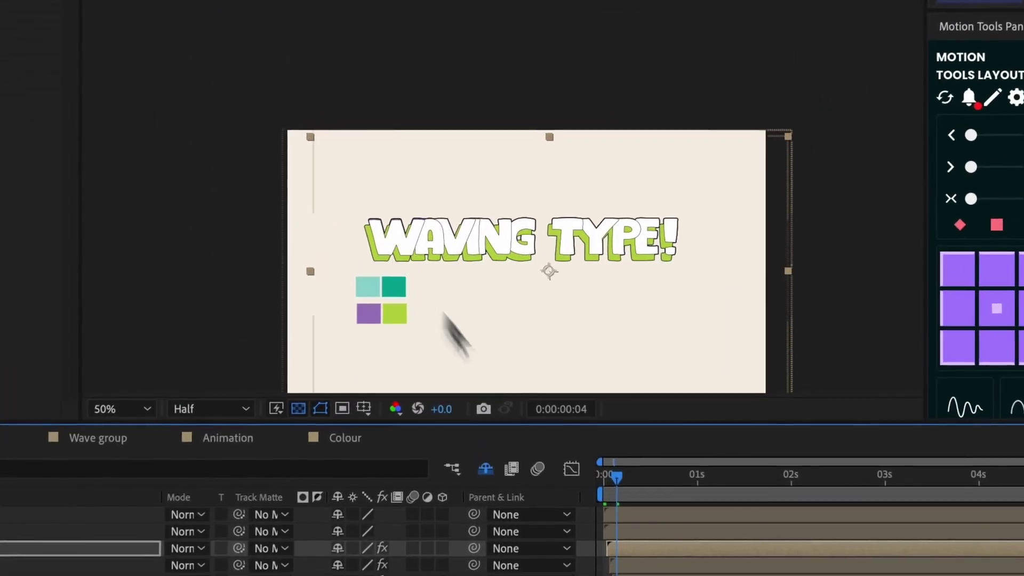
{"action": "key", "text": "shift+Left"}
{"action": "key", "text": "shift+Left"}
{"action": "key", "text": "shift+Left"}
{"action": "key", "text": "shift+Left"}
{"action": "key", "text": "shift+Down"}
{"action": "key", "text": "shift+Down"}
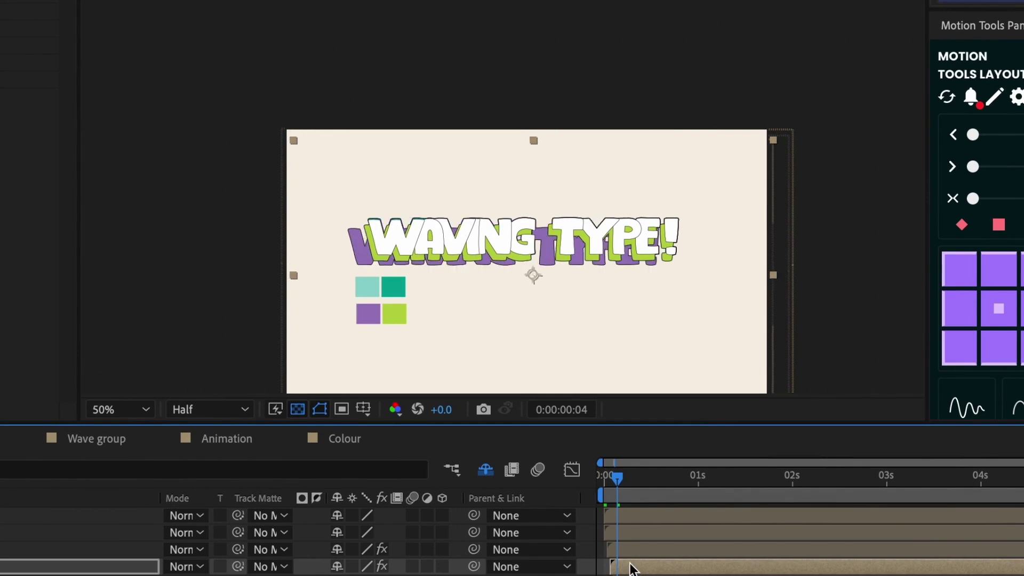
{"action": "key", "text": "shift+Right"}
{"action": "key", "text": "shift+Right"}
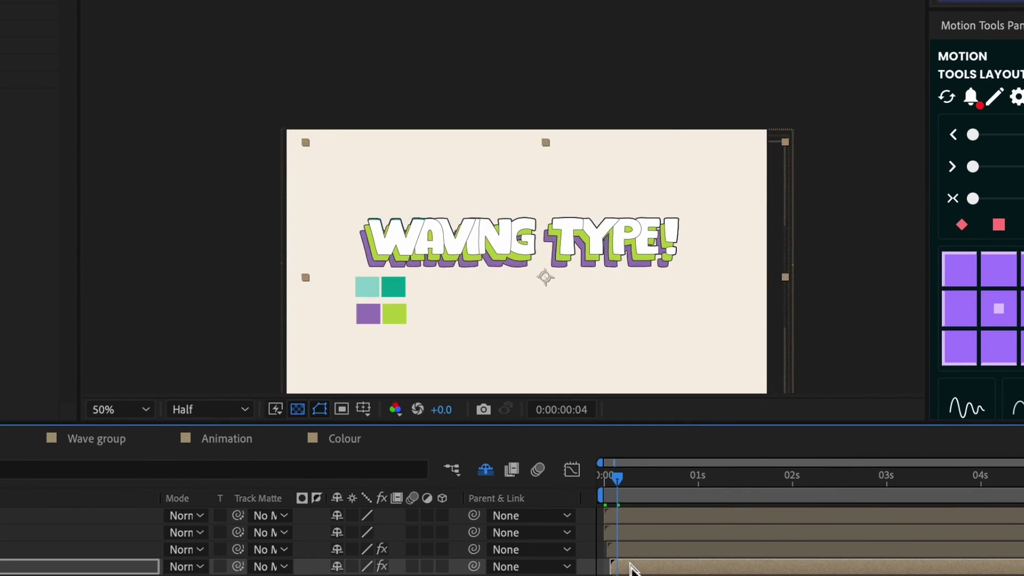
- Offset the dark teal Waving layer to position 1012, 608 and the light aqua layer to position 992, 628
{"action": "key", "text": "super+Down"}
{"action": "key", "text": "shift+Left"}
{"action": "key", "text": "shift+Left"}
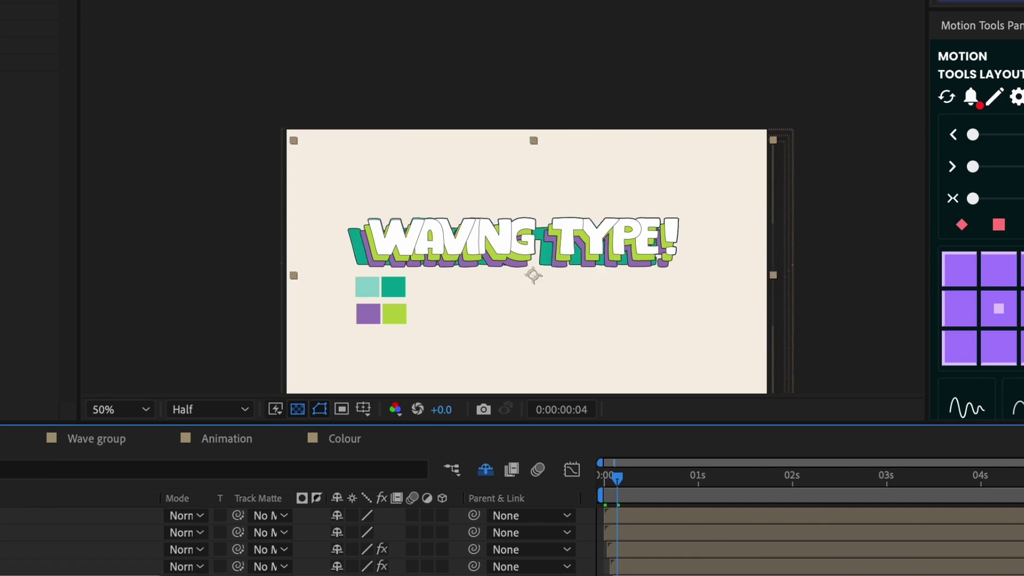
{"action": "key", "text": "shift+Down"}
{"action": "key", "text": "shift+Down"}
{"action": "key", "text": "shift+Down"}
{"action": "key", "text": "Right"}
{"action": "key", "text": "Right"}
{"action": "key", "text": "Right"}
{"action": "key", "text": "Right"}
{"action": "key", "text": "Right"}
{"action": "key", "text": "Right"}
{"action": "key", "text": "Up"}
{"action": "key", "text": "Up"}
{"action": "key", "text": "Up"}
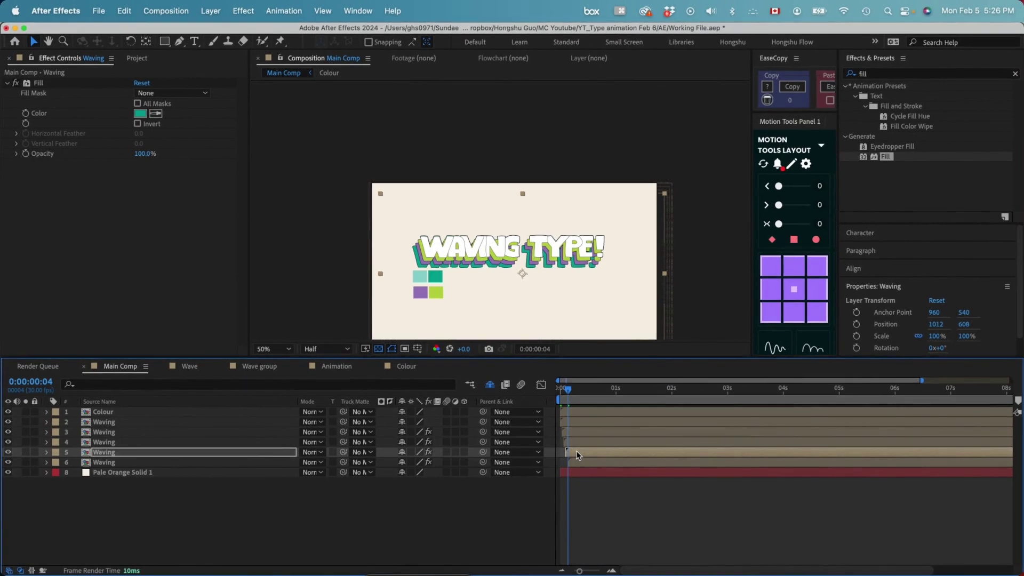
{"action": "left_click", "coordinate": [584, 472]}
- Hide the Colour palette layer and preview the layered wave animation from the start of the composition
{"action": "left_click", "coordinate": [114, 414]}
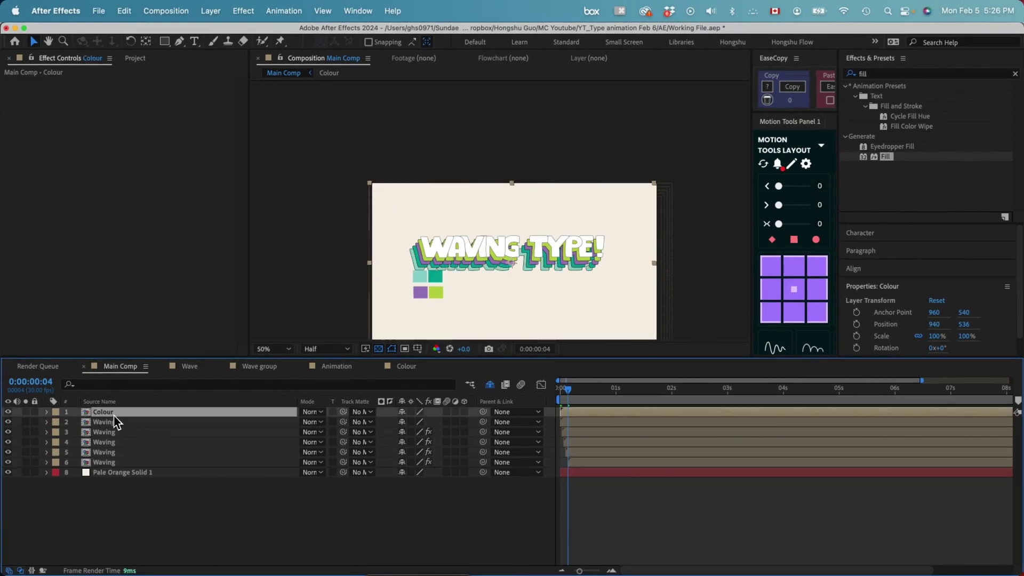
{"action": "left_click", "coordinate": [309, 550]}
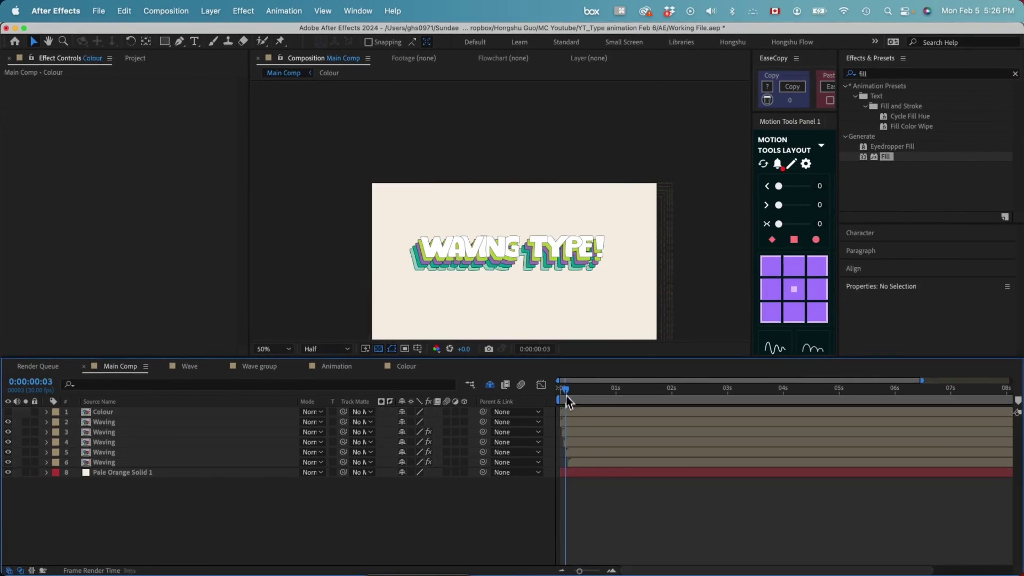
{"action": "left_click_drag", "start_coordinate": [566, 398], "coordinate": [556, 392]}
{"action": "key", "text": "space"}
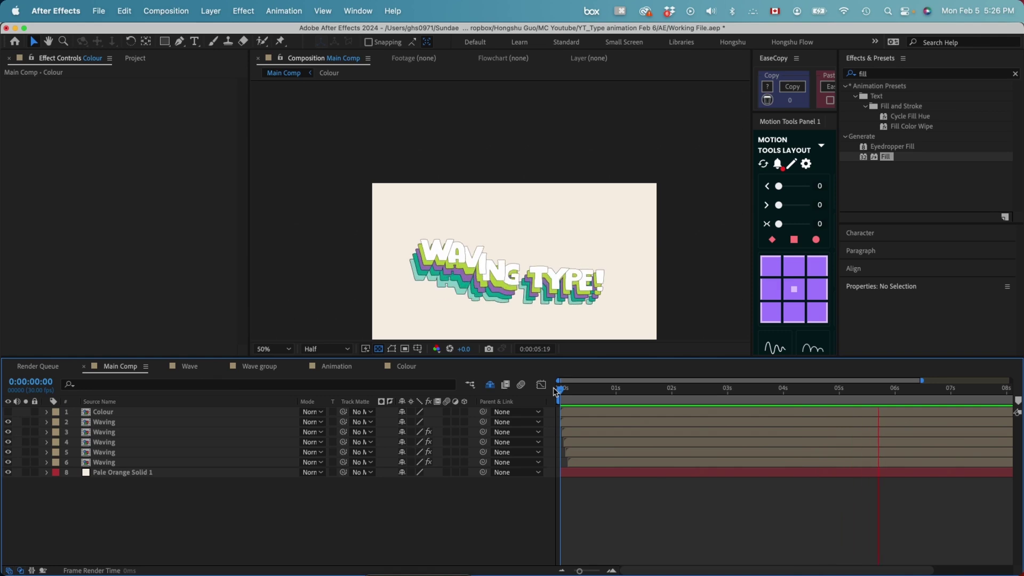
{"action": "key", "text": "space"}
- Pre-compose the five Waving layers into a new composition named WavingAnimation, moving all attributes into it
{"action": "left_click", "coordinate": [571, 396]}
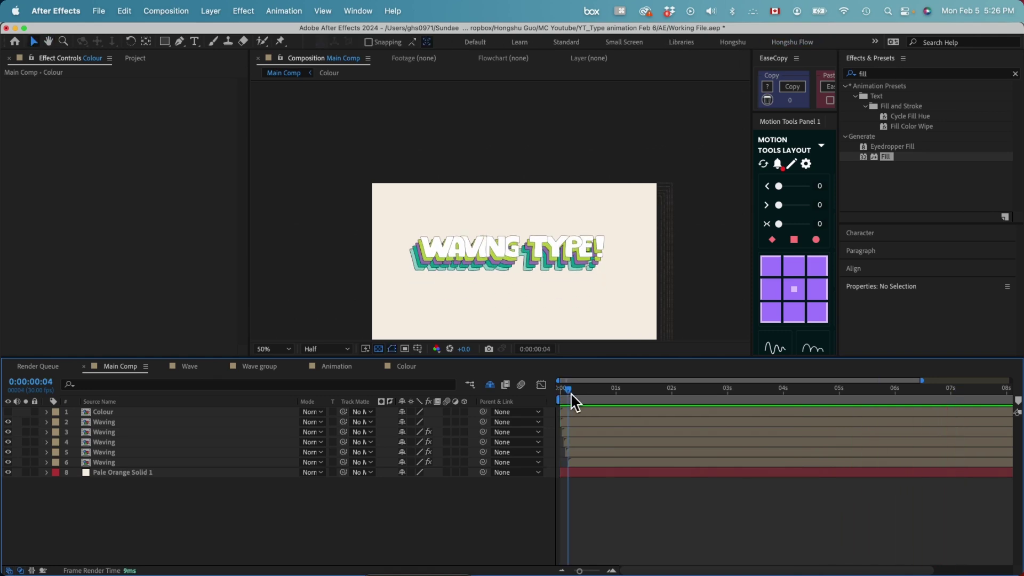
{"action": "left_click", "coordinate": [109, 422]}
{"action": "left_click", "coordinate": [114, 462], "text": "shift"}
{"action": "left_click", "coordinate": [114, 487]}
{"action": "left_click", "coordinate": [112, 462]}
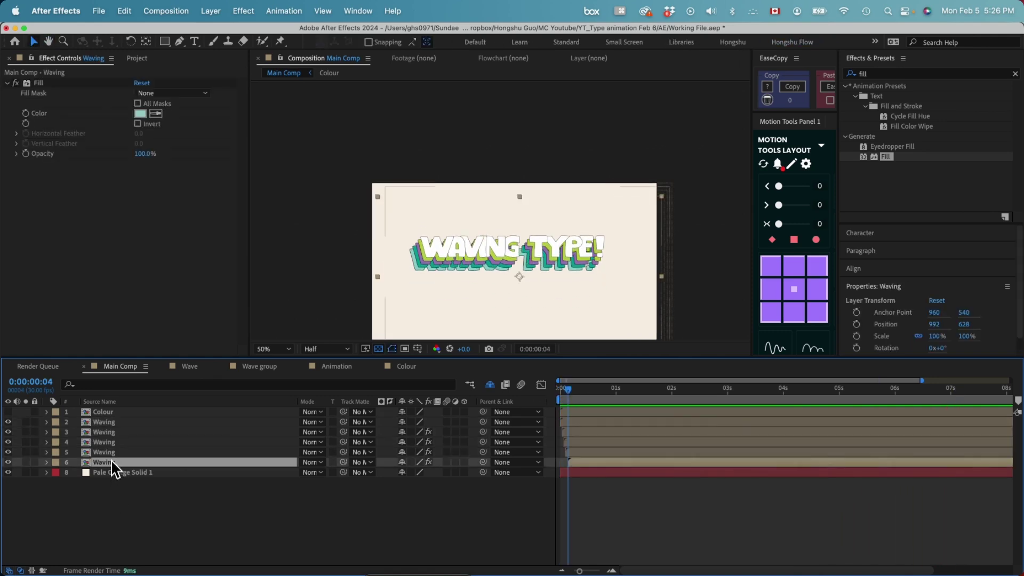
{"action": "left_click", "coordinate": [110, 424]}
{"action": "left_click", "coordinate": [114, 463], "text": "shift"}
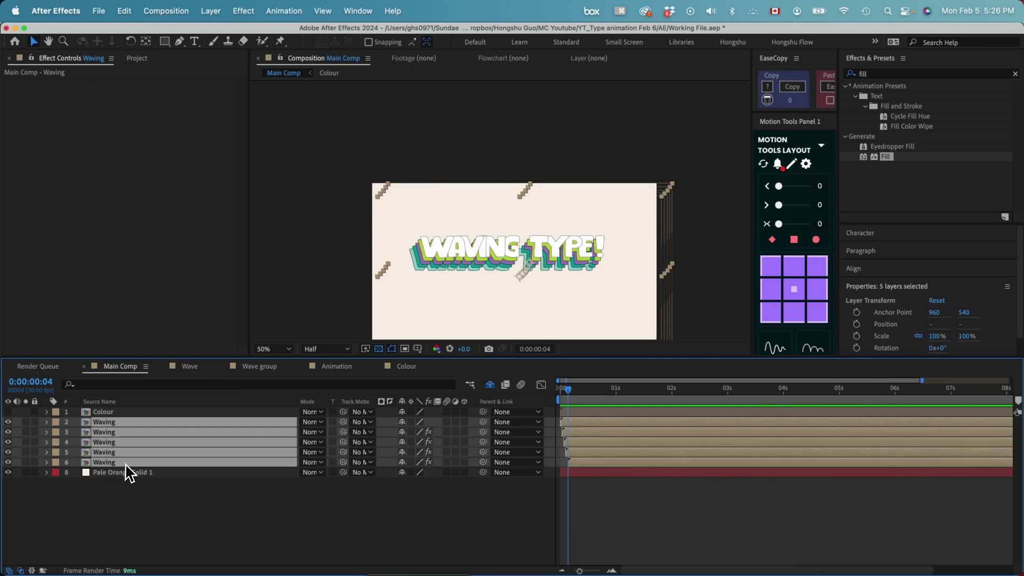
{"action": "key", "text": "super+shift+c"}
{"action": "type", "text": "WavingAnimation"}
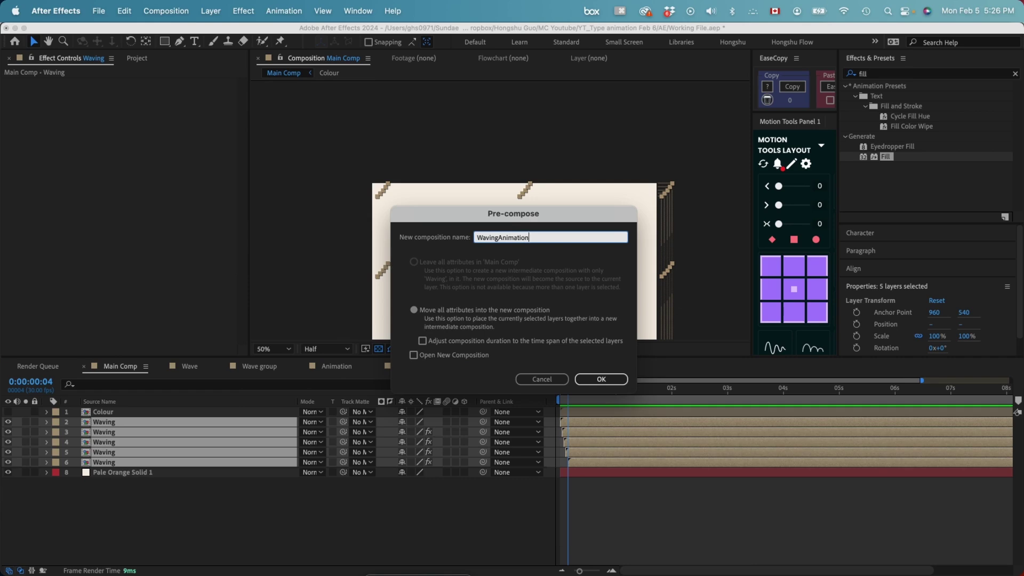
{"action": "key", "text": "Return"}
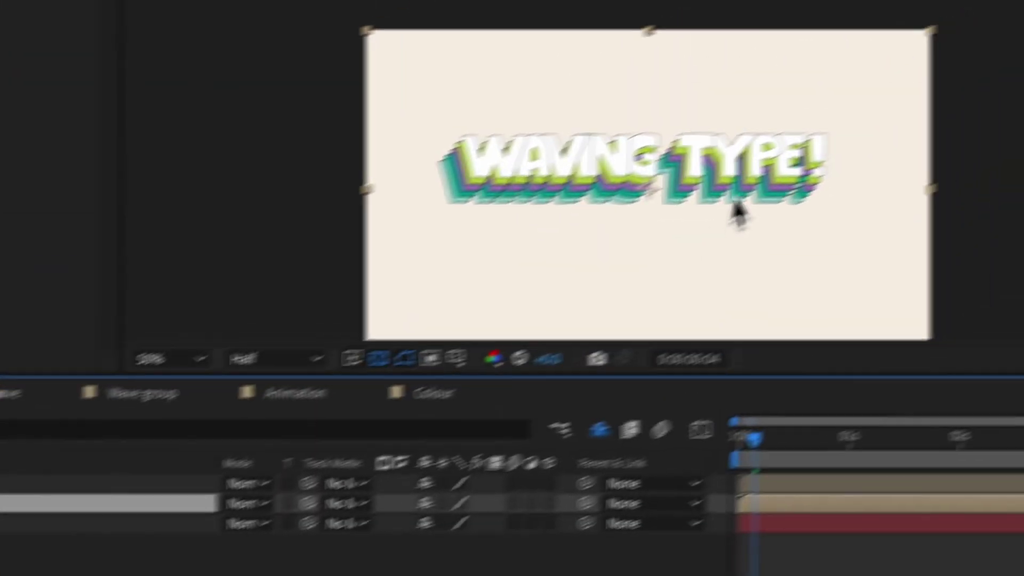
- Reposition the WavingAnimation layer and duplicate it twice, stacking the three copies as evenly spaced lines in the frame
{"action": "left_click_drag", "start_coordinate": [546, 256], "coordinate": [547, 233]}
{"action": "key", "text": "super+d"}
{"action": "left_click_drag", "start_coordinate": [622, 167], "coordinate": [631, 348]}
{"action": "key", "text": "super+d"}
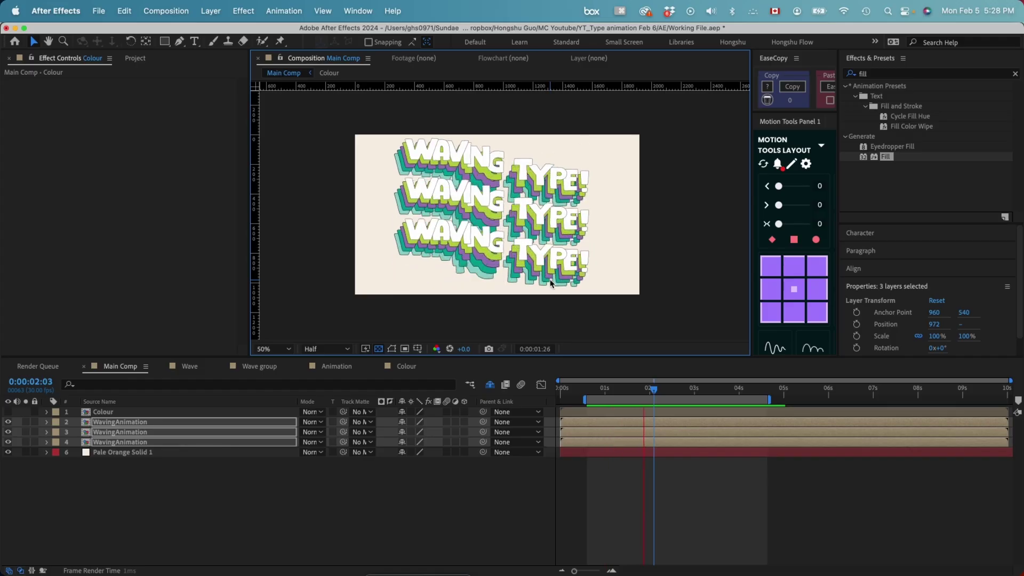